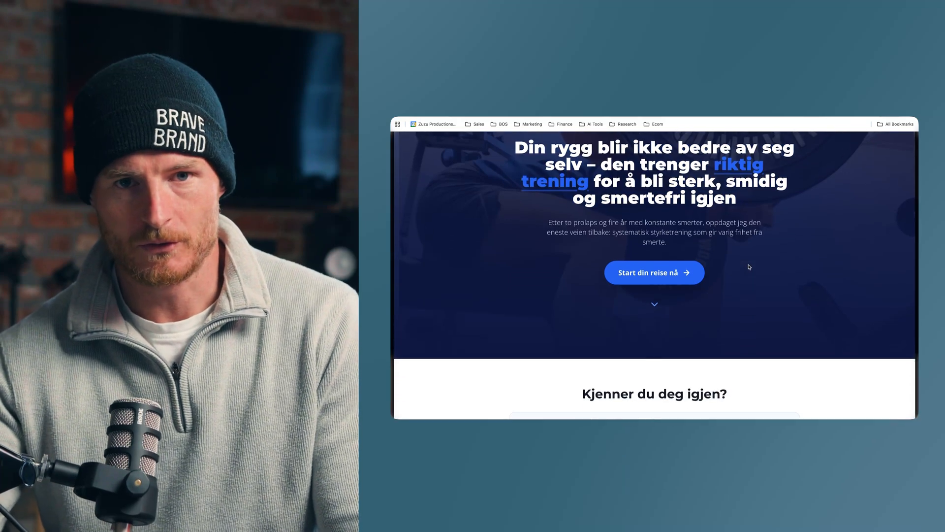
scroll(664, 253, up, 2)
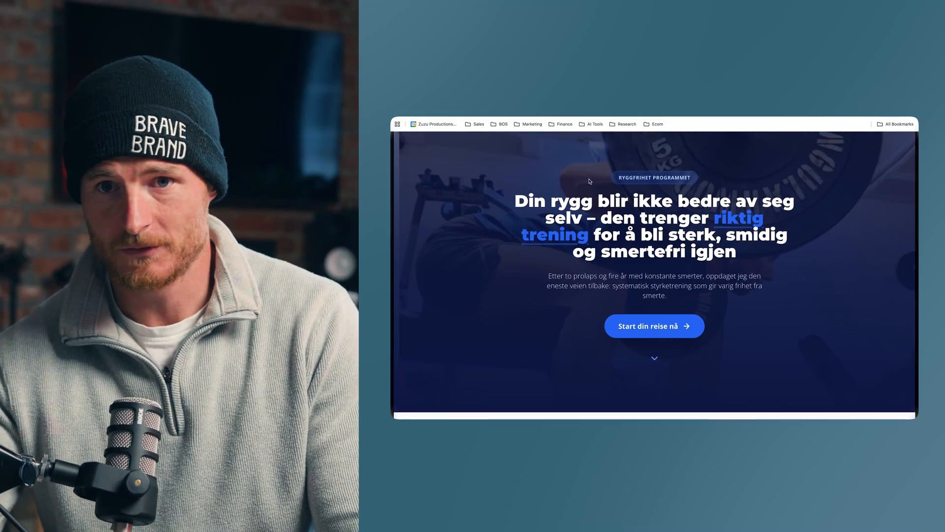
scroll(620, 266, down, 5)
scroll(620, 266, down, 6)
scroll(620, 266, down, 5)
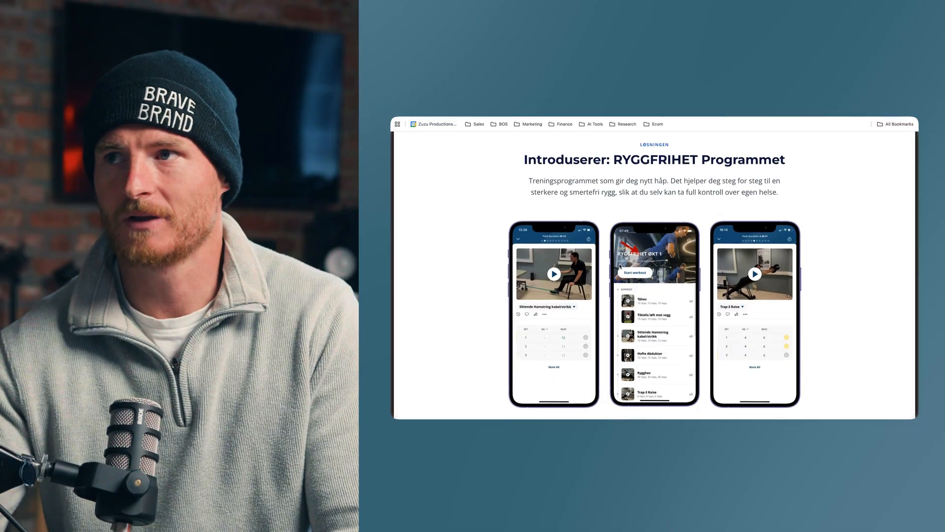
scroll(620, 266, down, 1)
scroll(620, 266, down, 5)
scroll(620, 266, down, 4)
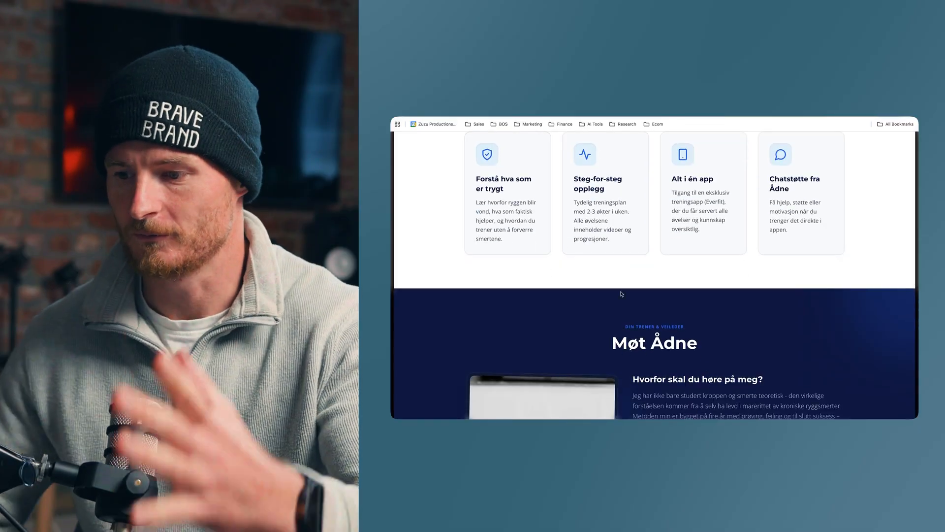
scroll(623, 293, up, 2)
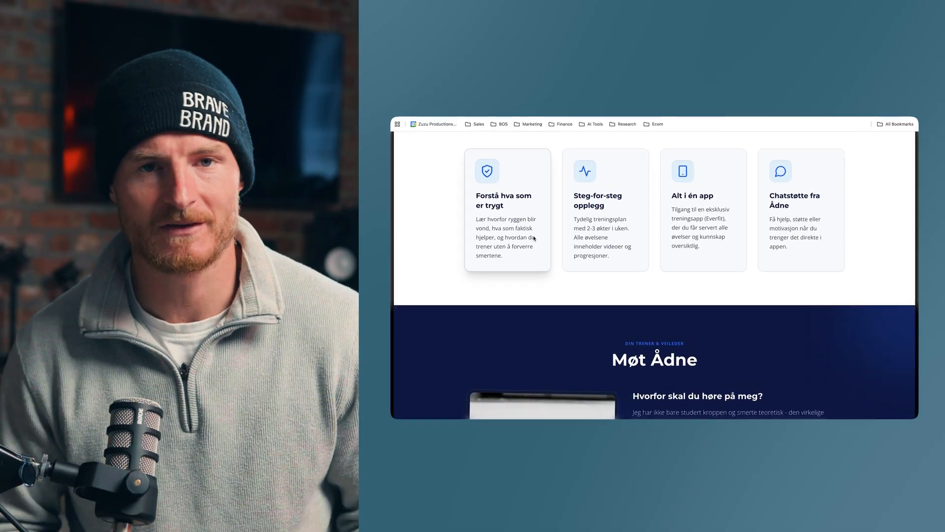
scroll(694, 266, down, 5)
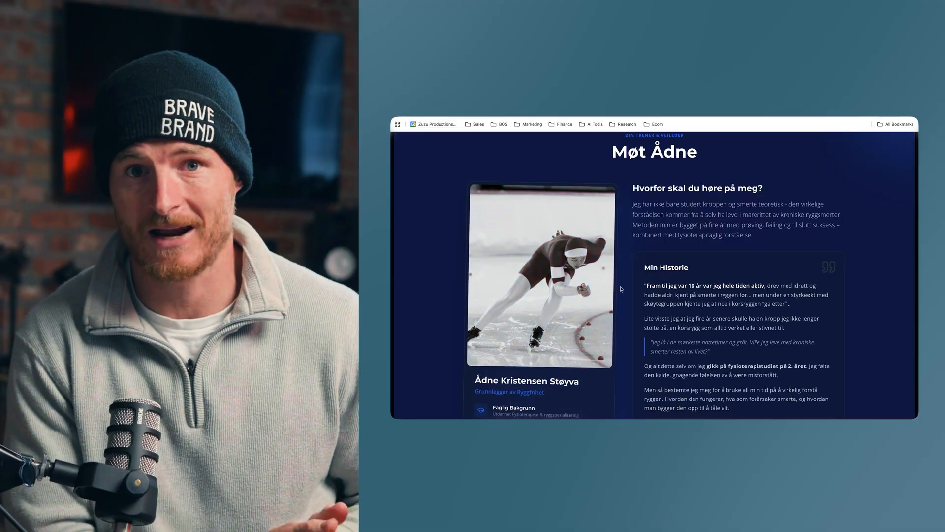
scroll(574, 284, down, 2)
scroll(573, 284, down, 6)
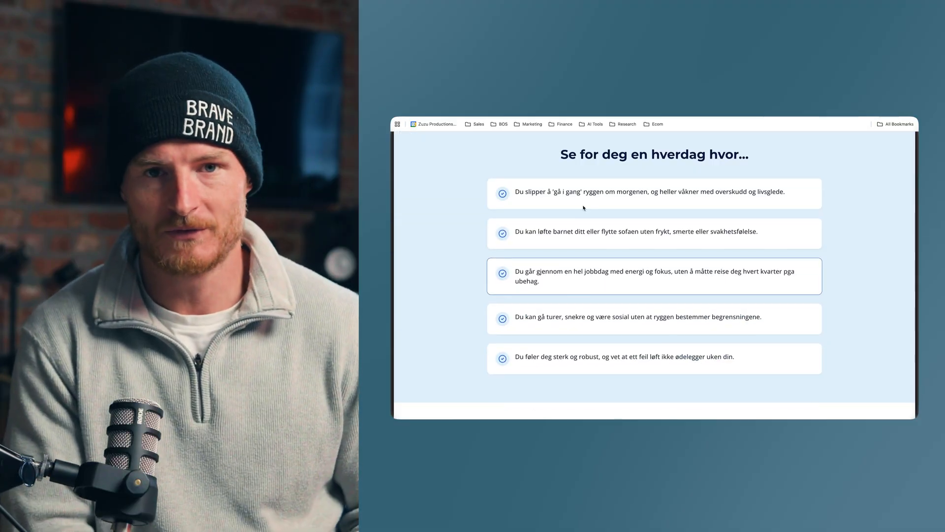
scroll(562, 269, down, 5)
scroll(628, 296, down, 3)
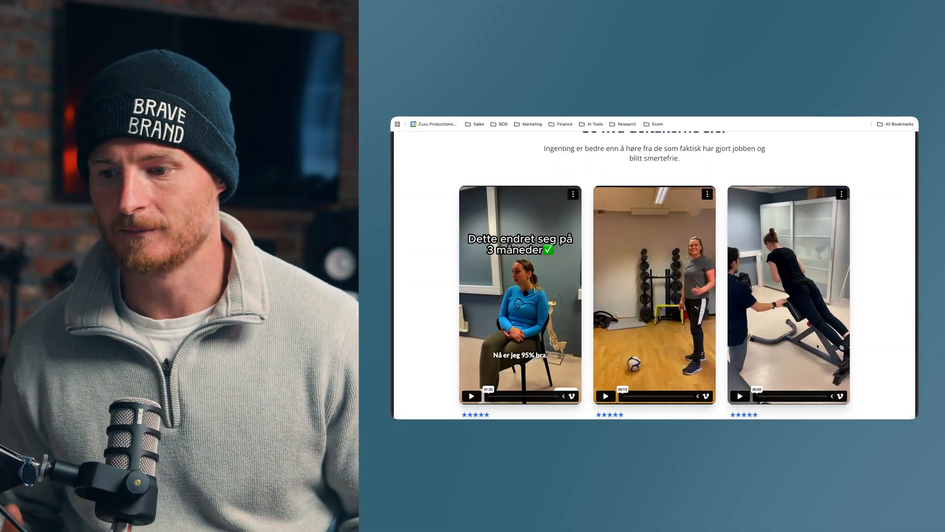
scroll(664, 311, down, 3)
scroll(687, 320, down, 2)
scroll(679, 319, down, 3)
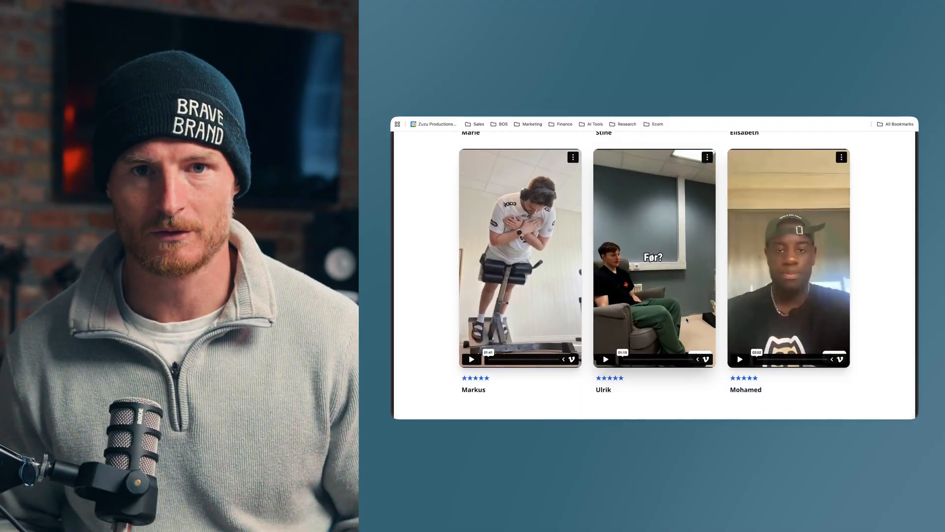
scroll(666, 317, down, 3)
scroll(651, 316, down, 3)
scroll(665, 303, down, 3)
scroll(709, 288, down, 4)
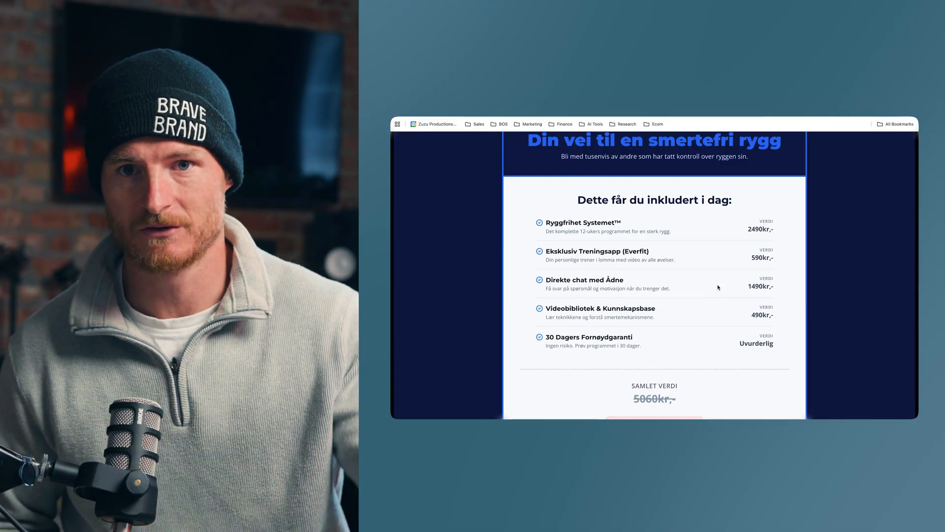
scroll(613, 366, down, 1)
scroll(590, 366, down, 3)
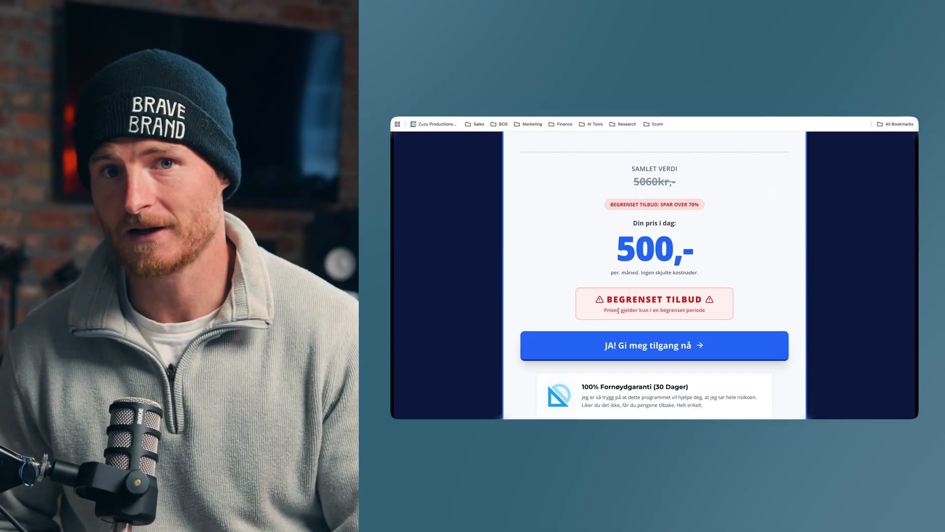
scroll(606, 340, down, 1)
scroll(619, 312, down, 4)
scroll(619, 313, up, 4)
- Open the checkout popup from the 'JA! Gi meg tilgang nå' button and review its order form and payment summary
click(605, 253)
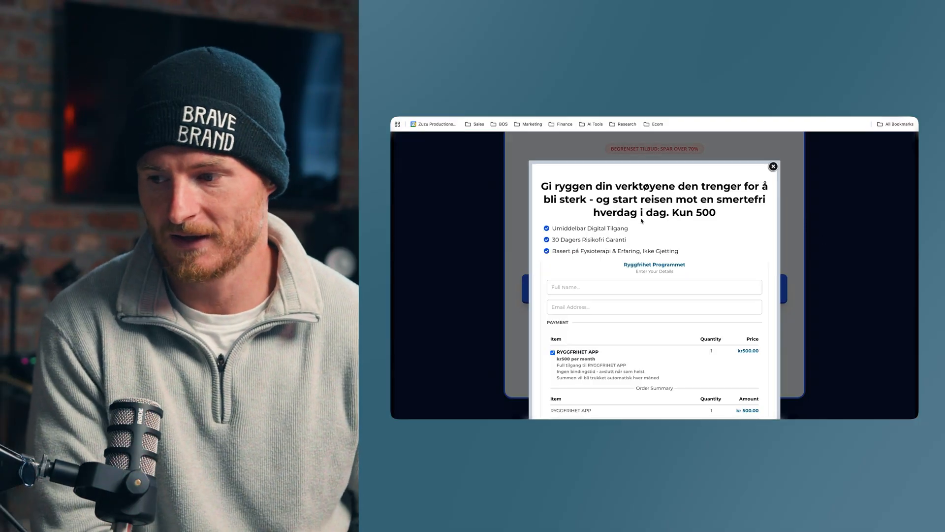
scroll(635, 259, down, 1)
scroll(663, 268, down, 2)
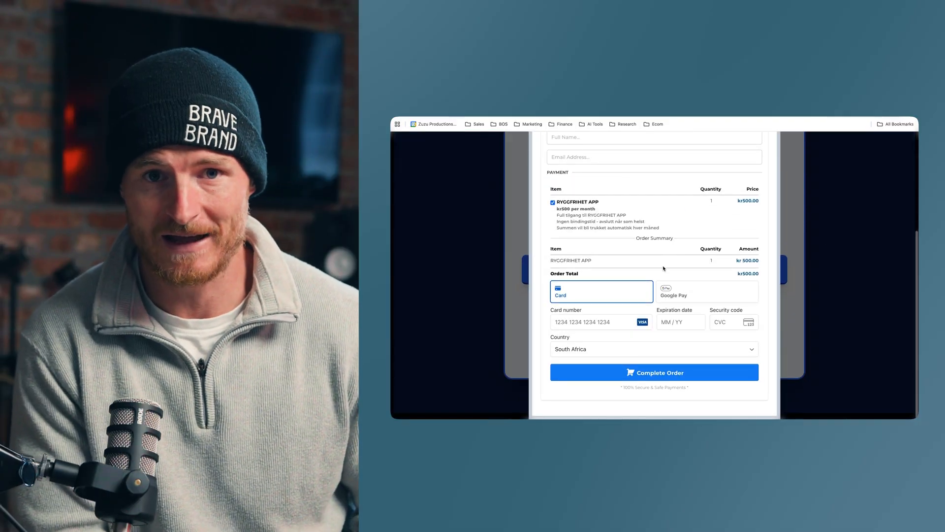
scroll(755, 183, up, 3)
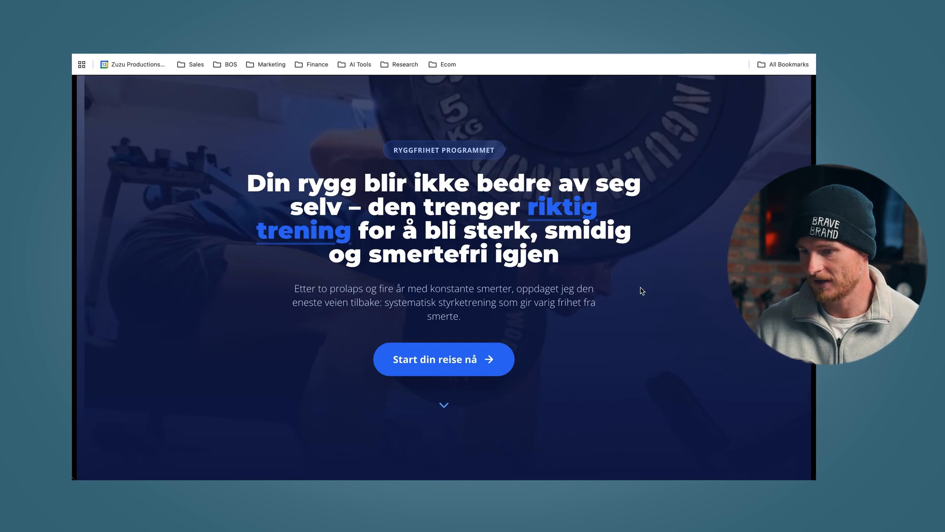
drag(253, 180, 562, 263)
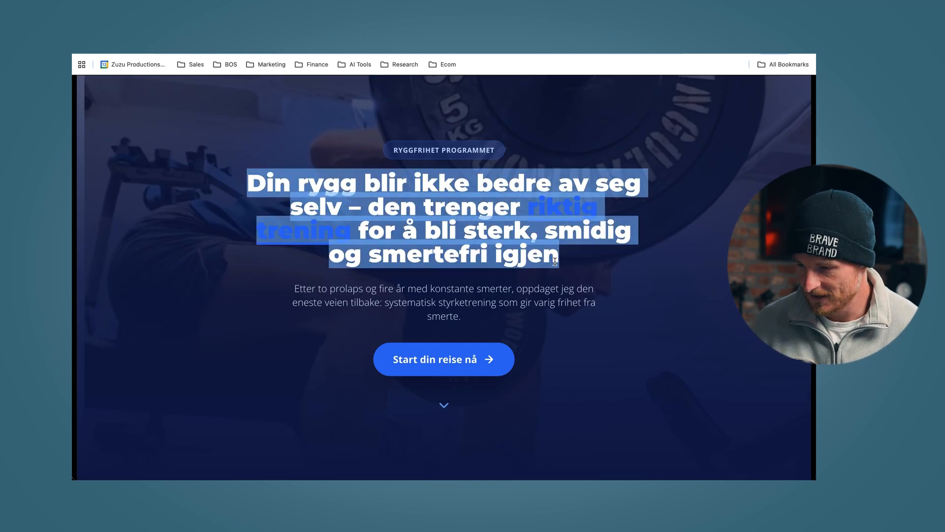
click(567, 265)
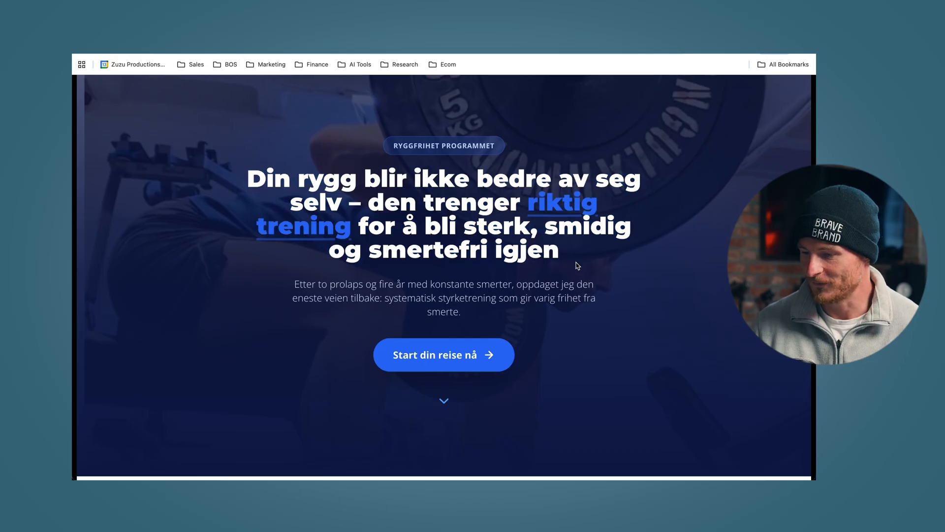
scroll(575, 265, down, 3)
scroll(577, 265, down, 1)
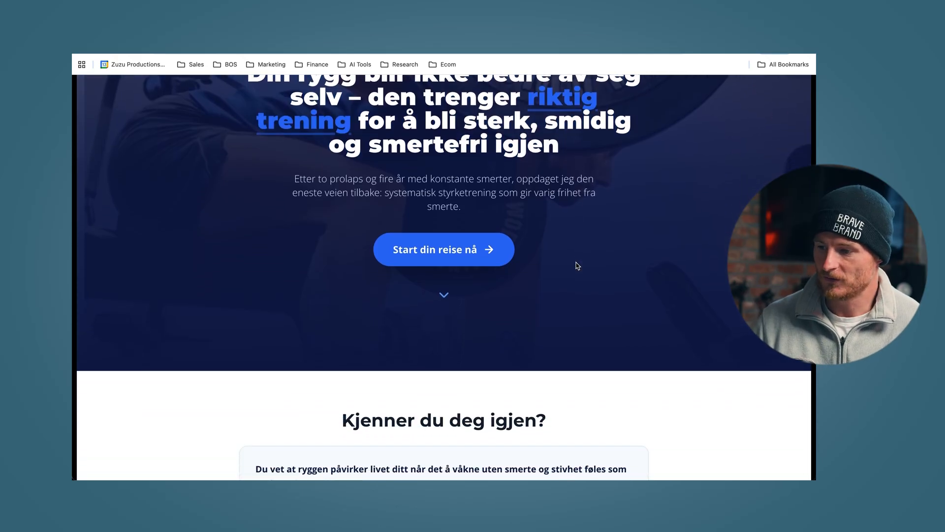
scroll(504, 221, up, 1)
scroll(504, 221, up, 3)
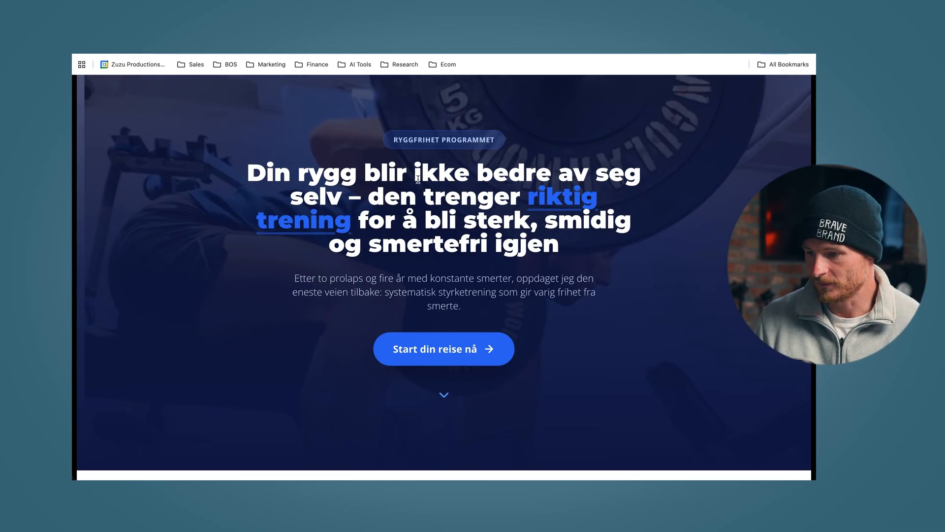
scroll(395, 264, down, 1)
scroll(395, 264, down, 5)
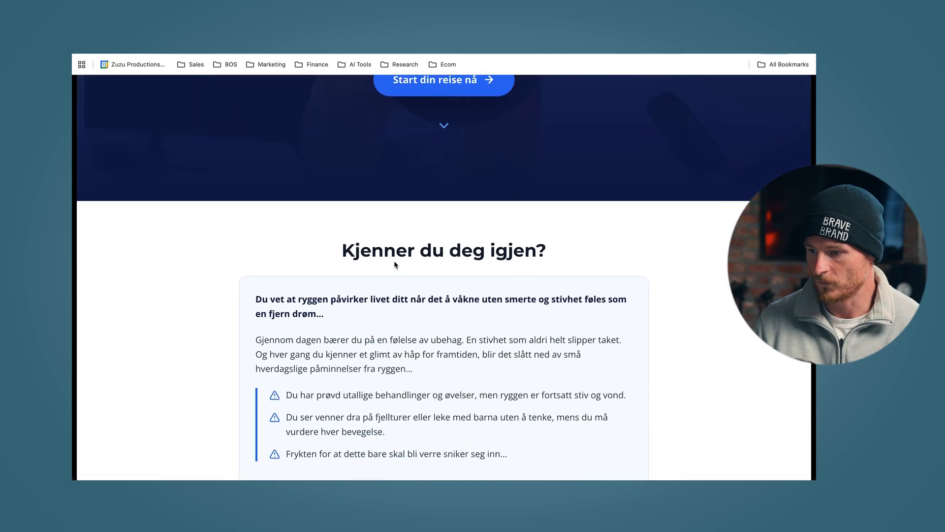
scroll(394, 264, down, 5)
scroll(394, 263, down, 5)
scroll(395, 264, down, 5)
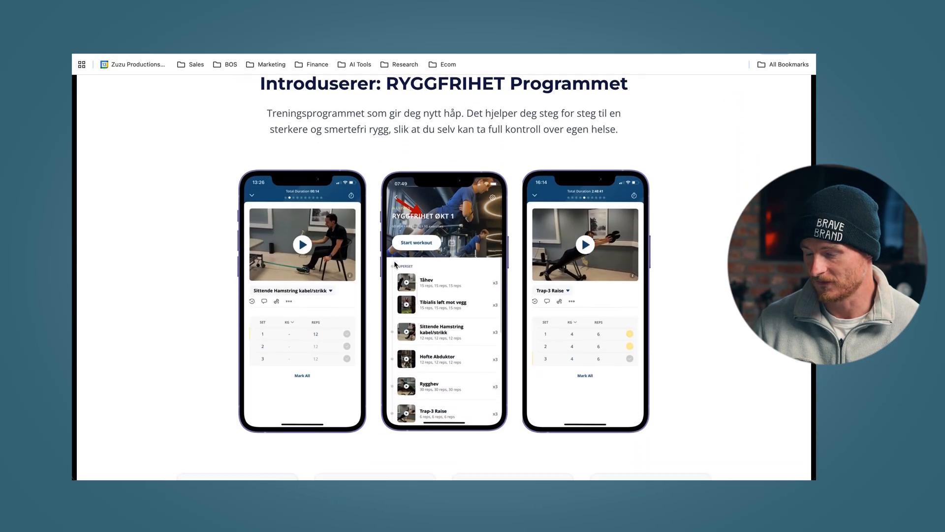
scroll(395, 263, down, 3)
scroll(393, 261, down, 3)
scroll(393, 261, down, 3)
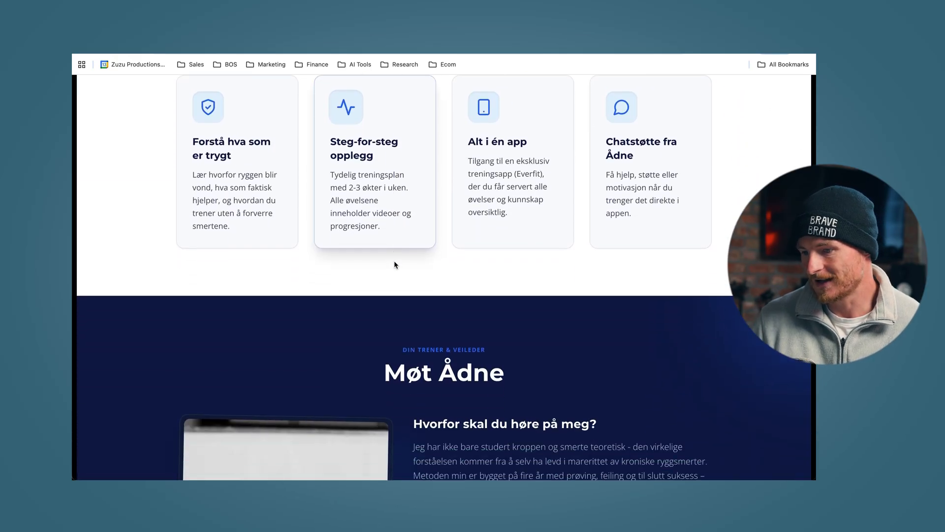
scroll(364, 214, up, 1)
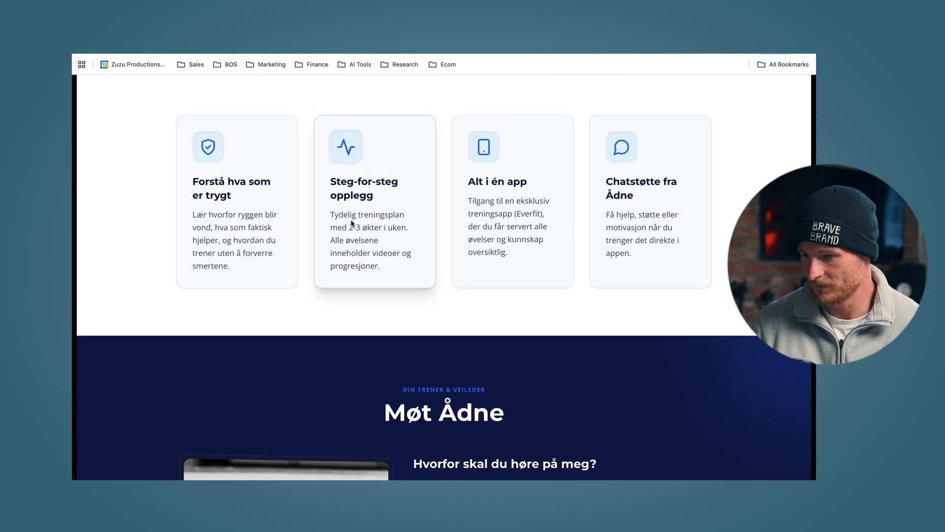
scroll(272, 221, down, 5)
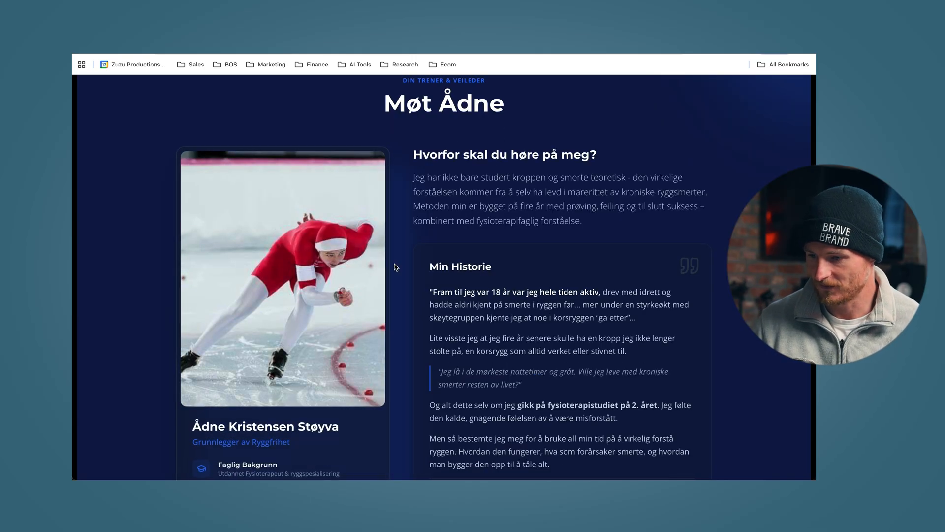
scroll(328, 289, down, 1)
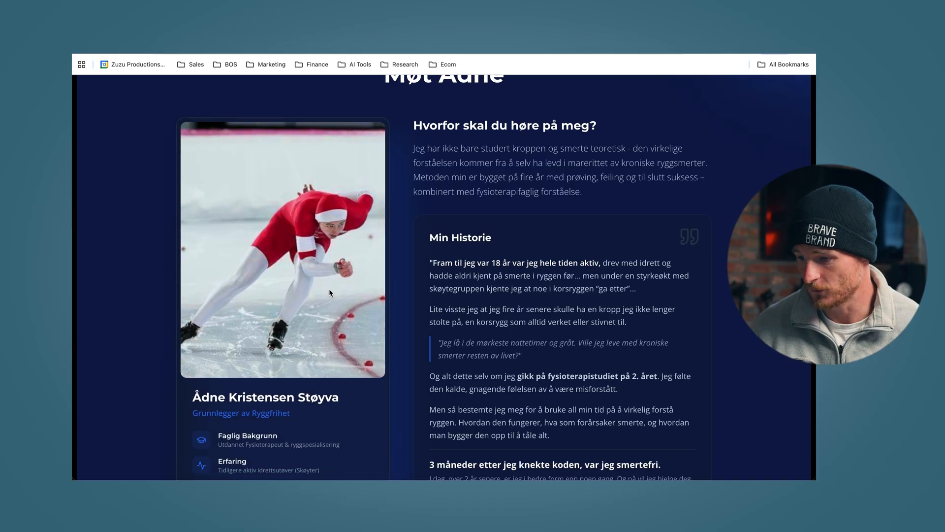
scroll(328, 289, down, 5)
scroll(291, 300, down, 5)
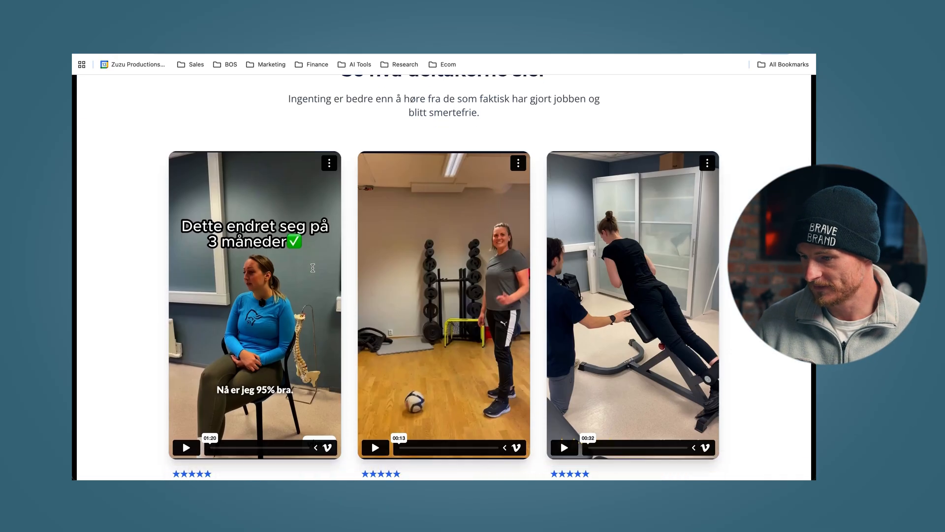
scroll(491, 340, down, 2)
scroll(491, 340, down, 1)
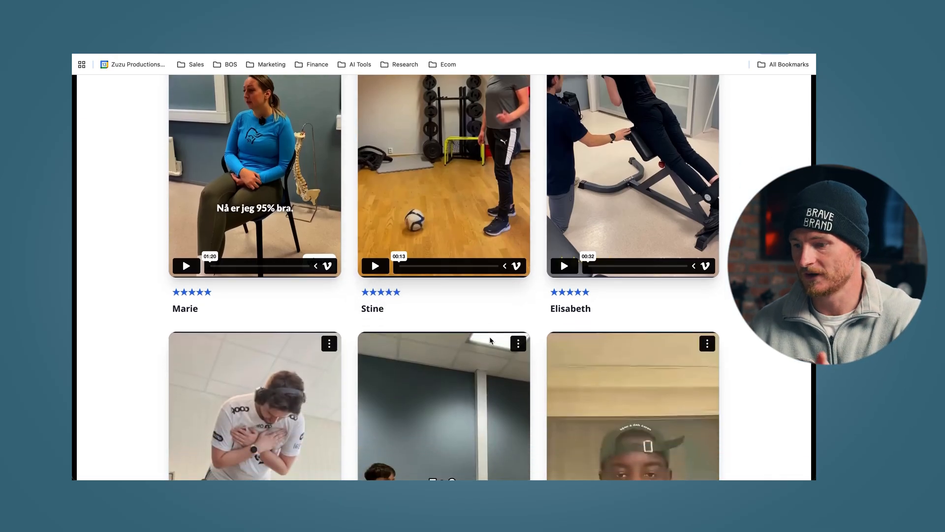
scroll(491, 341, down, 1)
scroll(532, 293, down, 5)
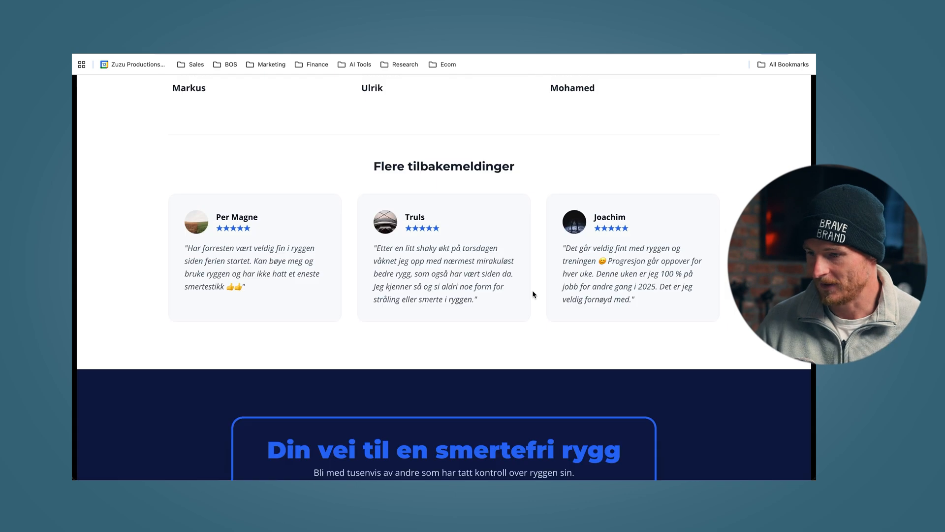
scroll(533, 293, down, 3)
scroll(532, 294, down, 2)
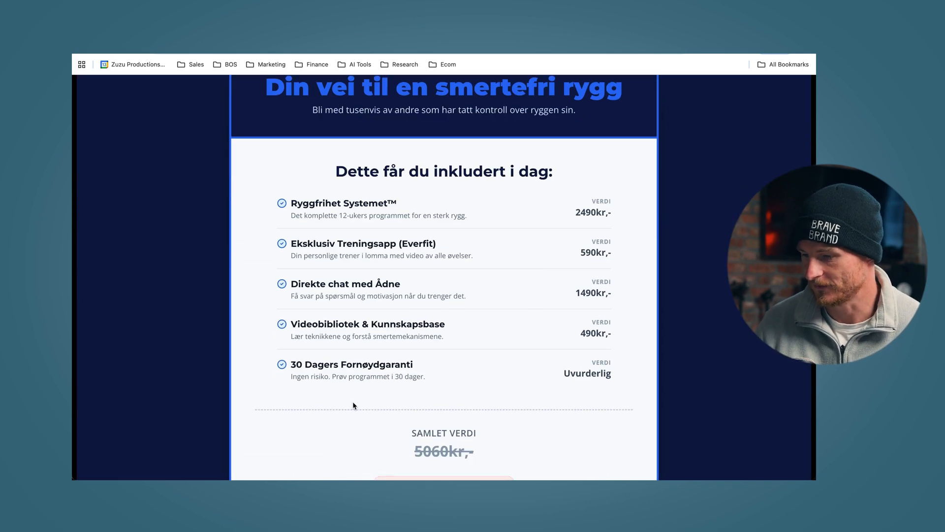
scroll(393, 330, down, 5)
scroll(392, 328, down, 4)
scroll(393, 329, up, 4)
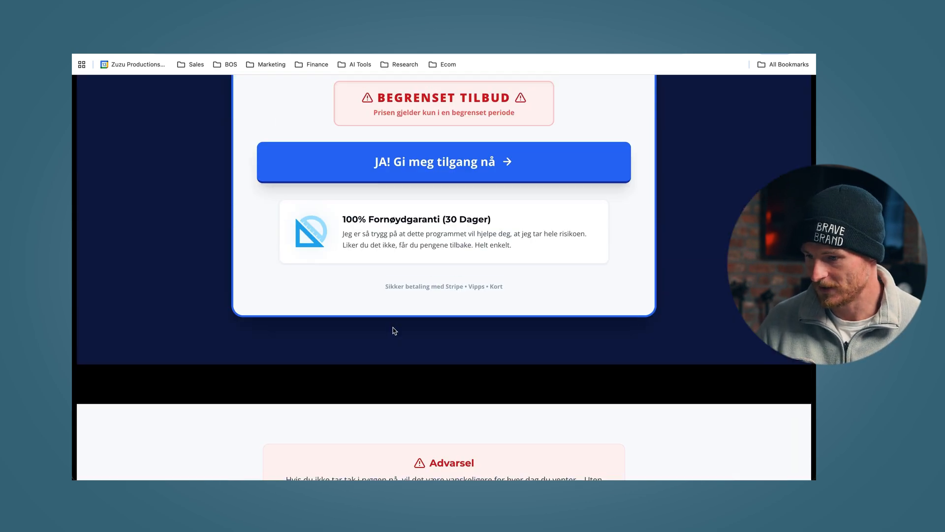
scroll(392, 329, up, 2)
click(392, 303)
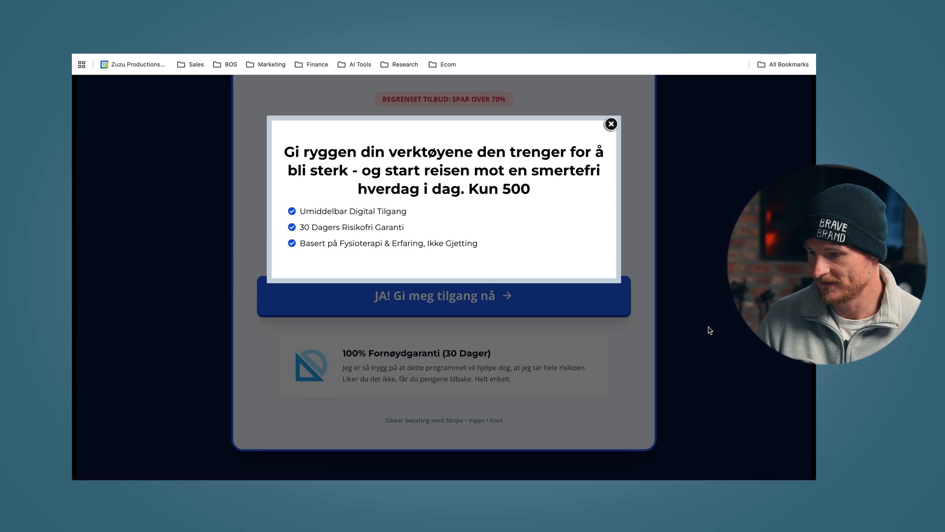
scroll(444, 259, down, 3)
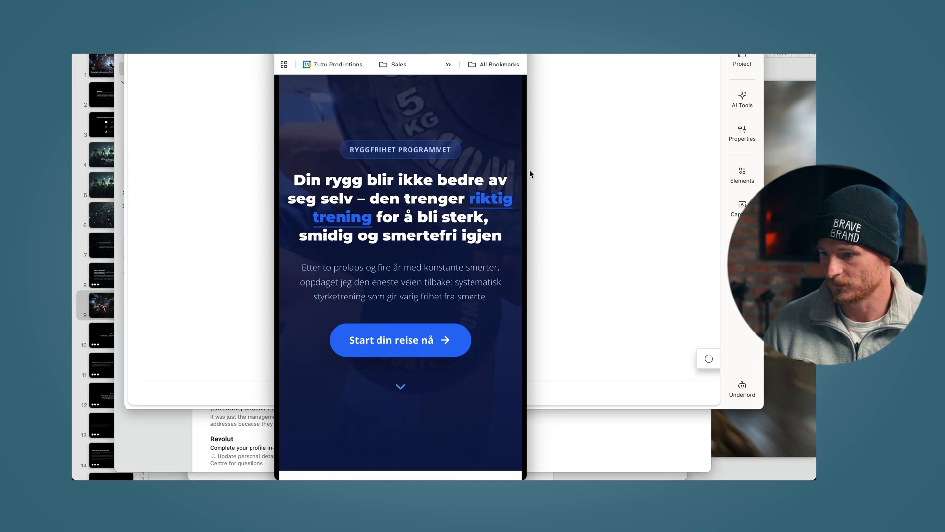
scroll(434, 268, down, 5)
scroll(433, 268, down, 3)
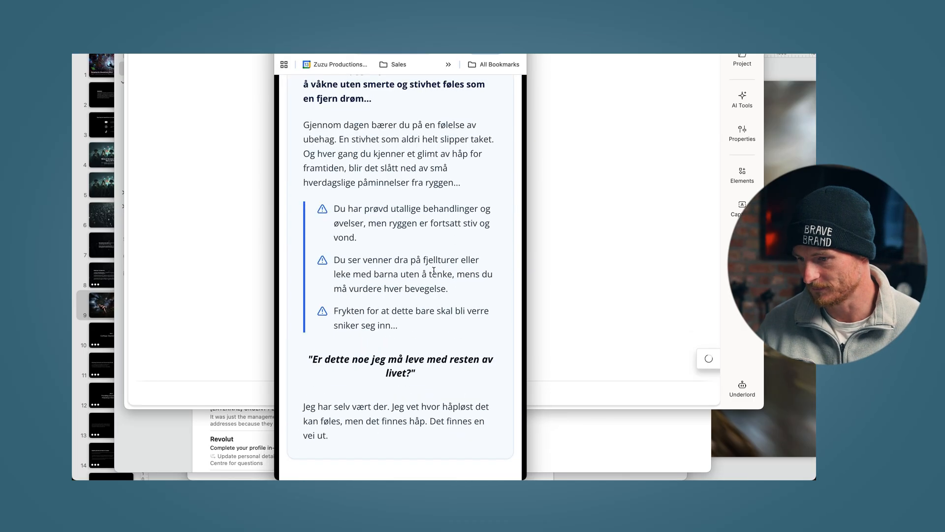
scroll(433, 271, down, 1)
scroll(433, 271, down, 3)
scroll(433, 271, down, 3)
scroll(434, 270, down, 1)
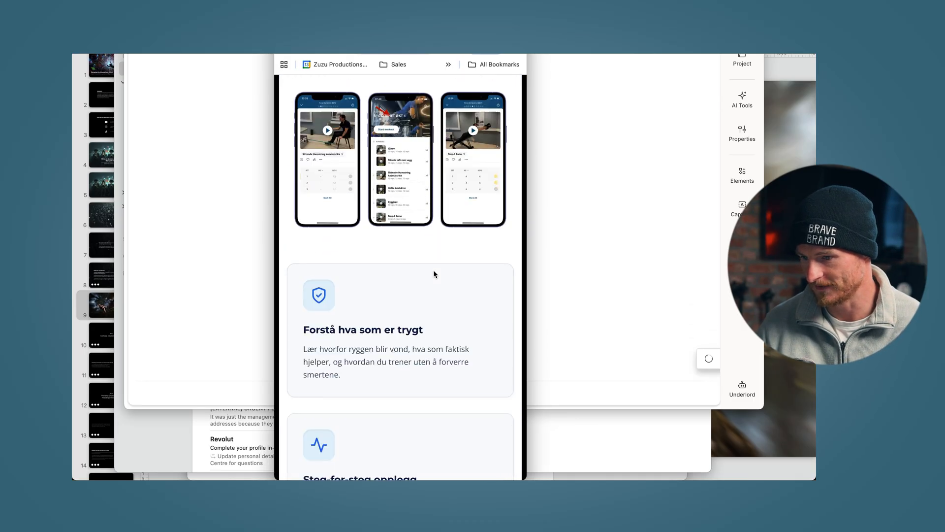
scroll(433, 272, down, 4)
scroll(544, 201, up, 3)
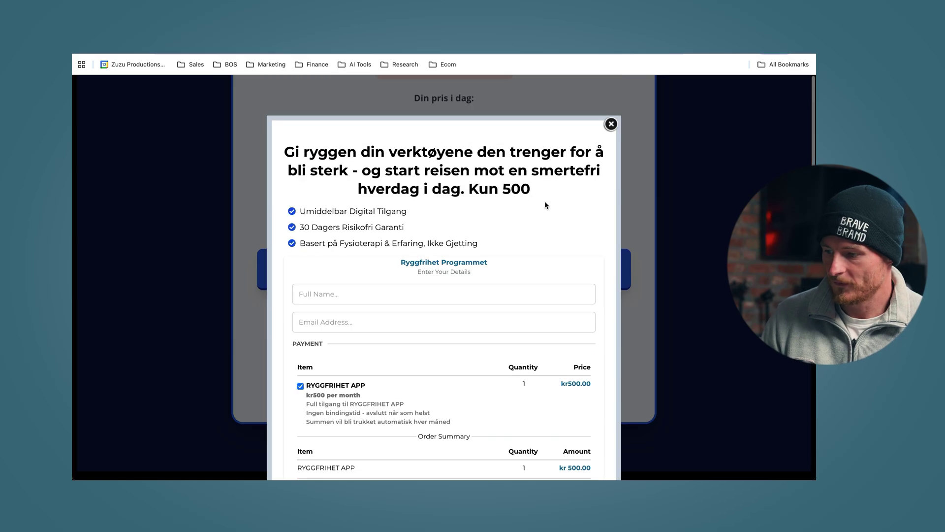
- Close the checkout popup to return to the sales page
click(612, 125)
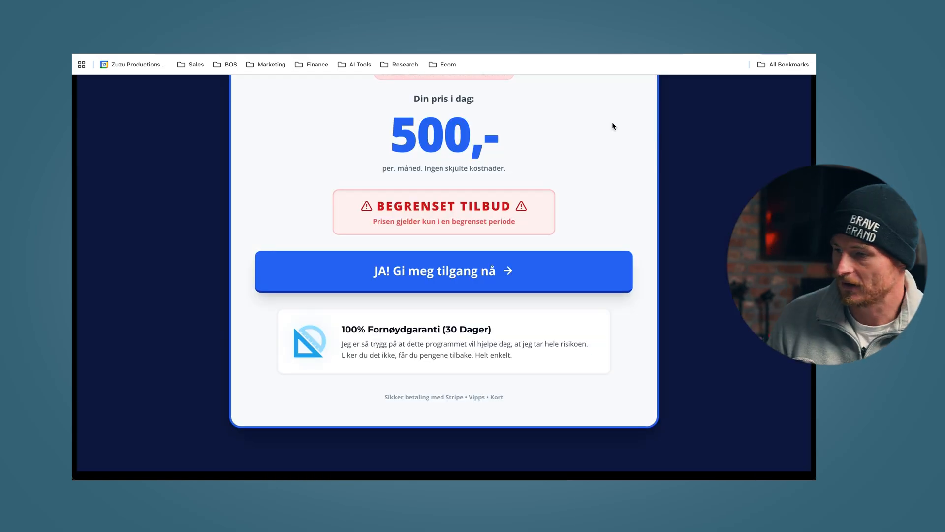
scroll(613, 126, up, 10)
scroll(612, 126, up, 10)
scroll(613, 126, up, 10)
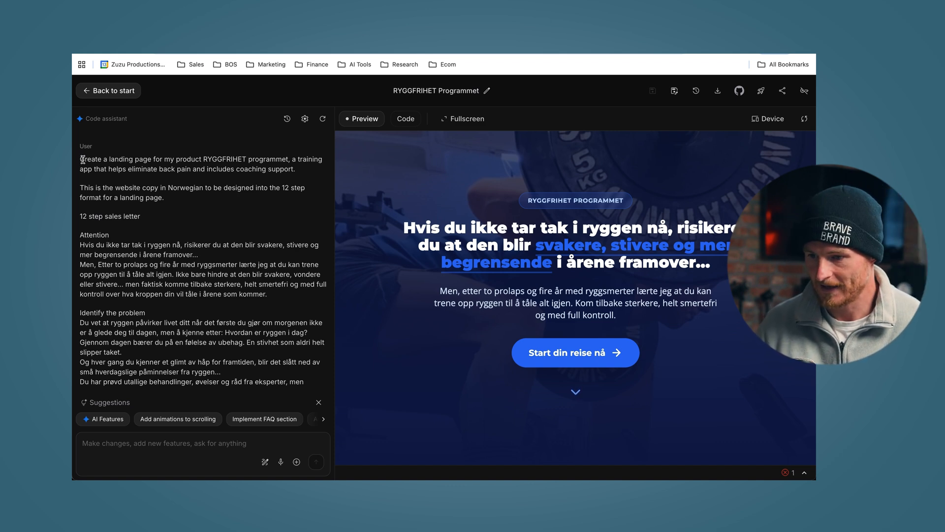
drag(81, 160, 230, 159)
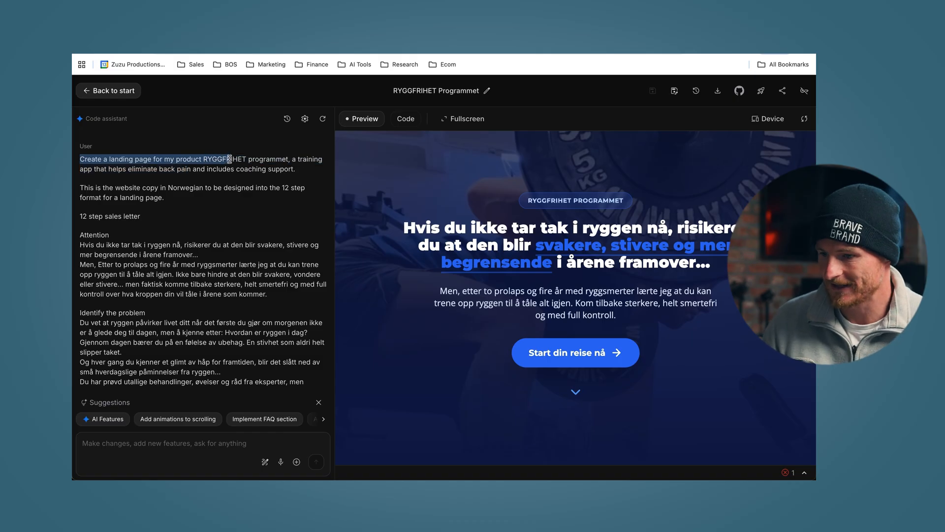
drag(249, 160, 286, 155)
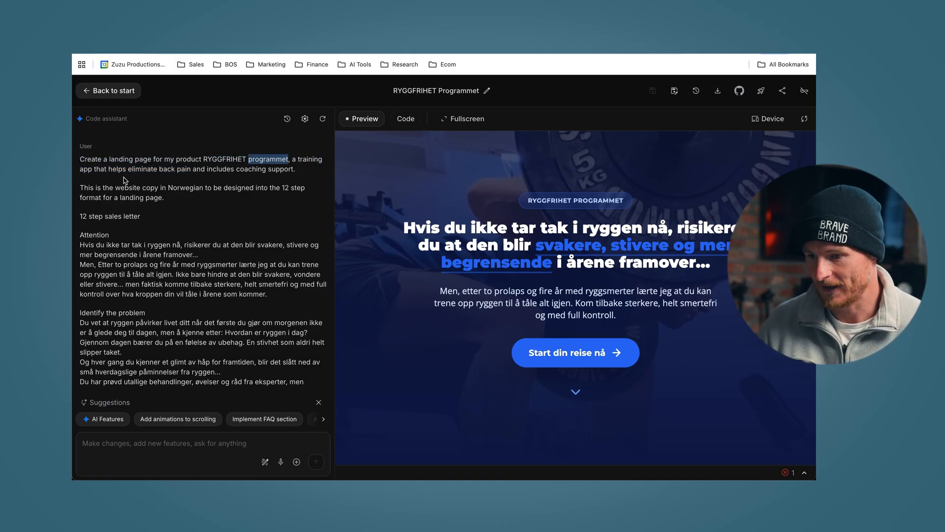
click(191, 168)
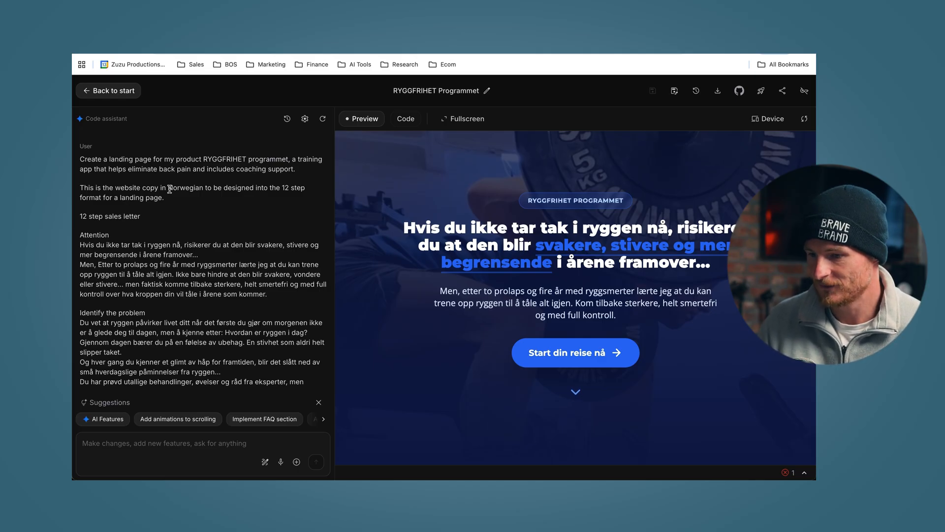
mouse_move(168, 185)
mouse_down()
mouse_move(284, 187)
mouse_move(298, 200)
mouse_up()
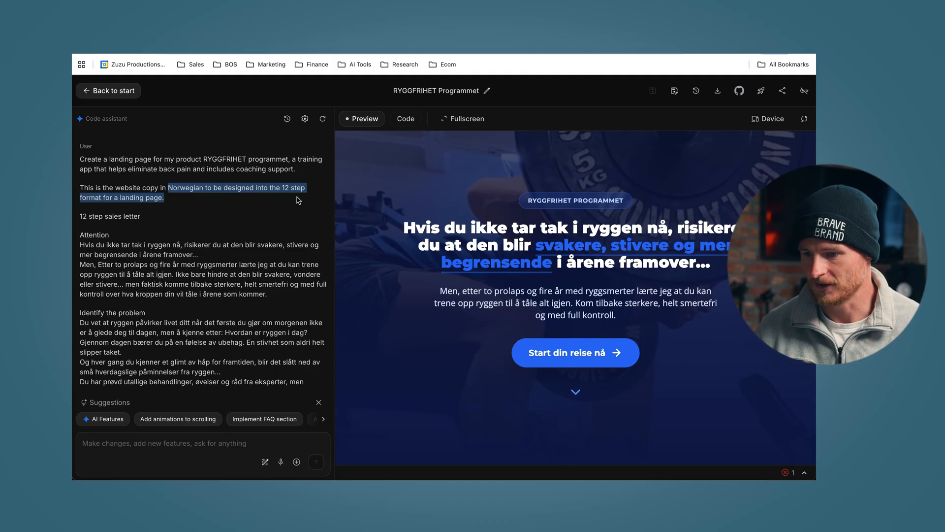
scroll(288, 203, down, 2)
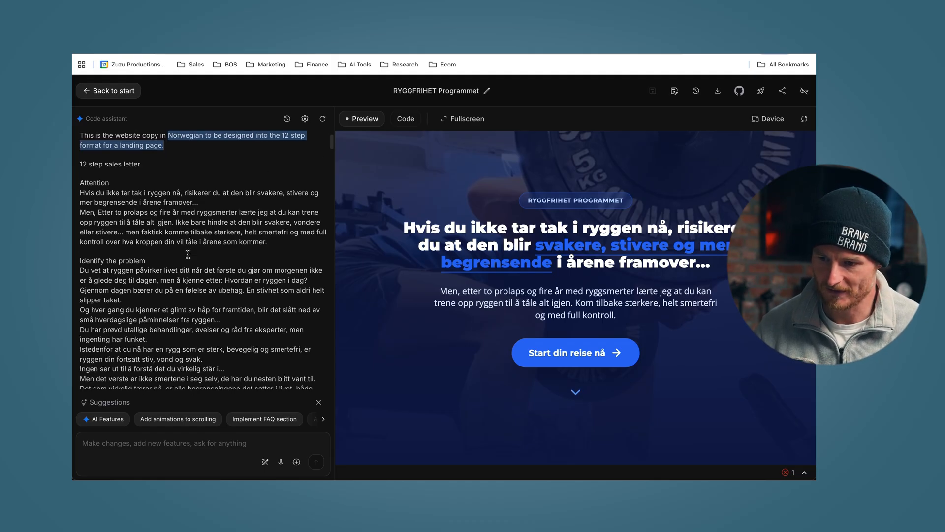
drag(80, 170, 185, 319)
click(118, 216)
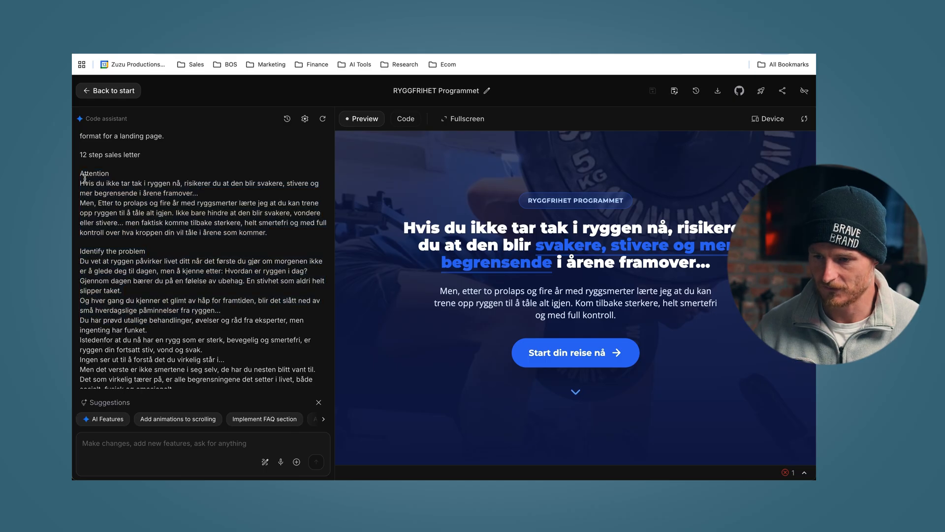
mouse_move(80, 172)
mouse_down()
mouse_move(124, 175)
mouse_move(74, 157)
mouse_move(72, 175)
mouse_up()
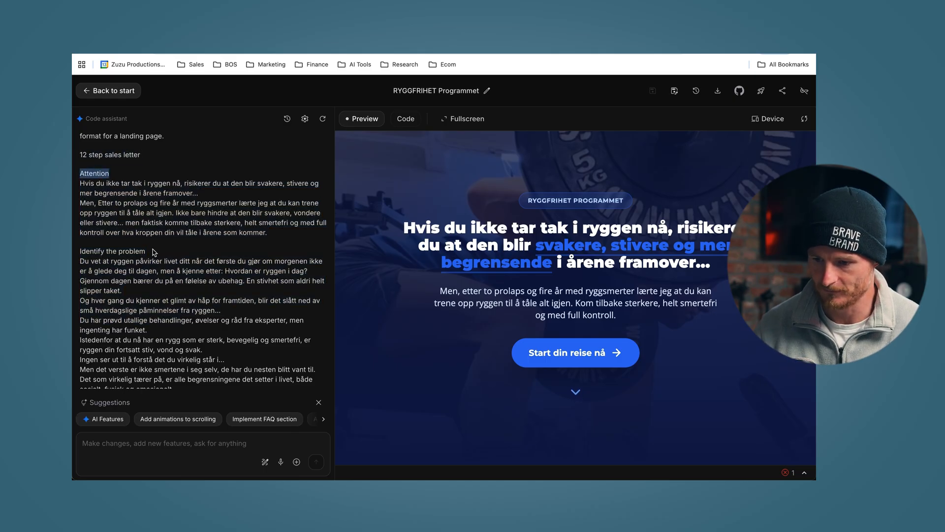
drag(153, 252, 73, 253)
scroll(104, 261, down, 10)
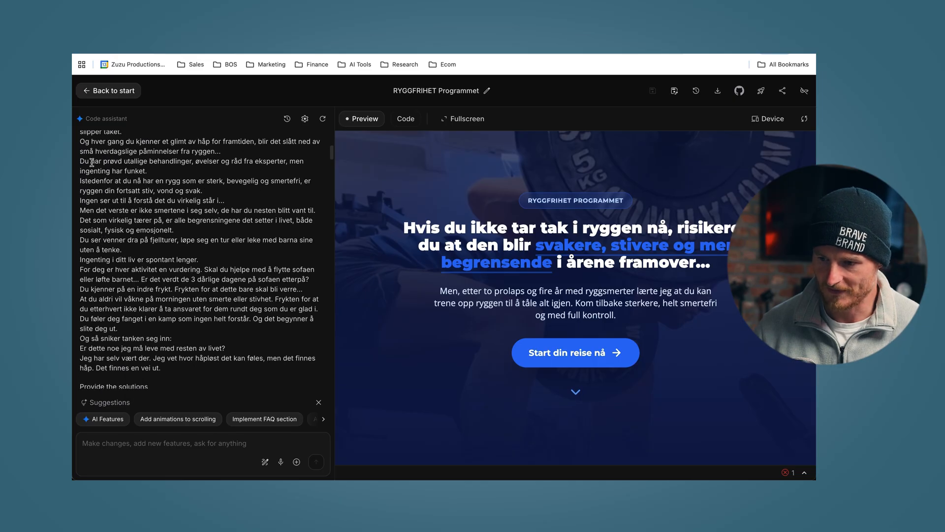
scroll(155, 347, down, 3)
scroll(156, 347, down, 3)
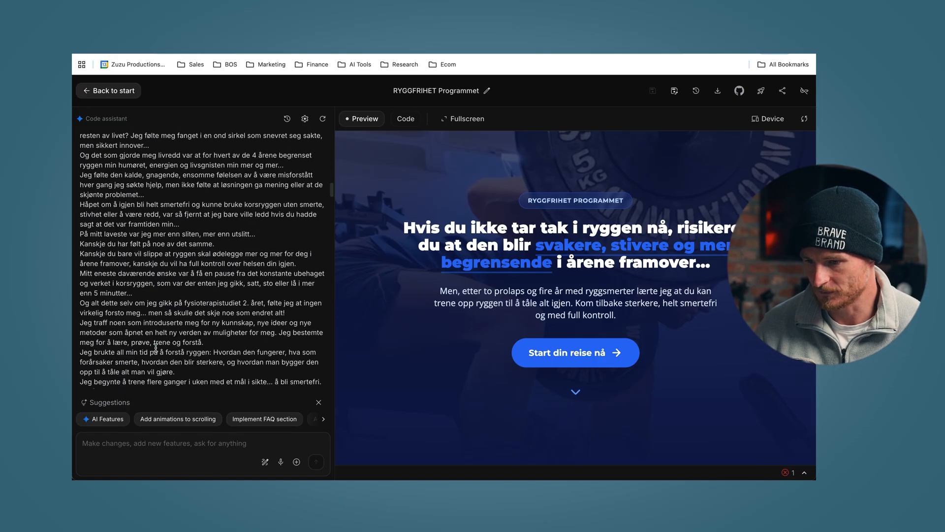
scroll(156, 347, down, 3)
scroll(155, 347, down, 3)
scroll(156, 347, down, 3)
scroll(156, 348, down, 3)
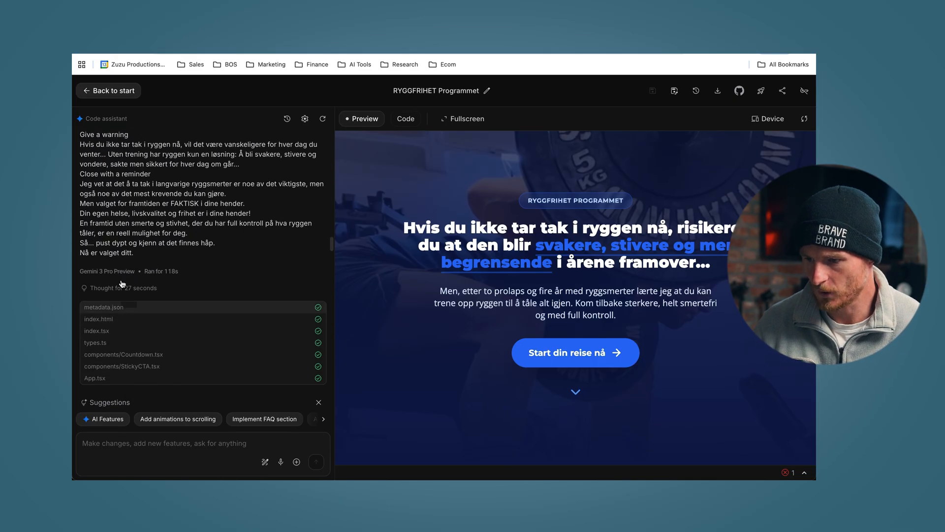
scroll(98, 217, down, 3)
scroll(98, 216, down, 2)
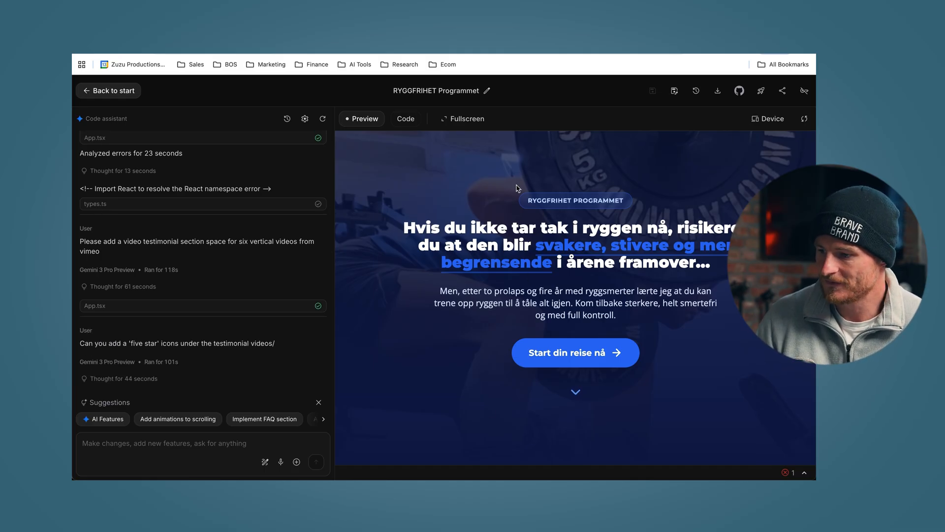
scroll(528, 325, down, 2)
scroll(529, 325, down, 2)
scroll(529, 325, down, 2)
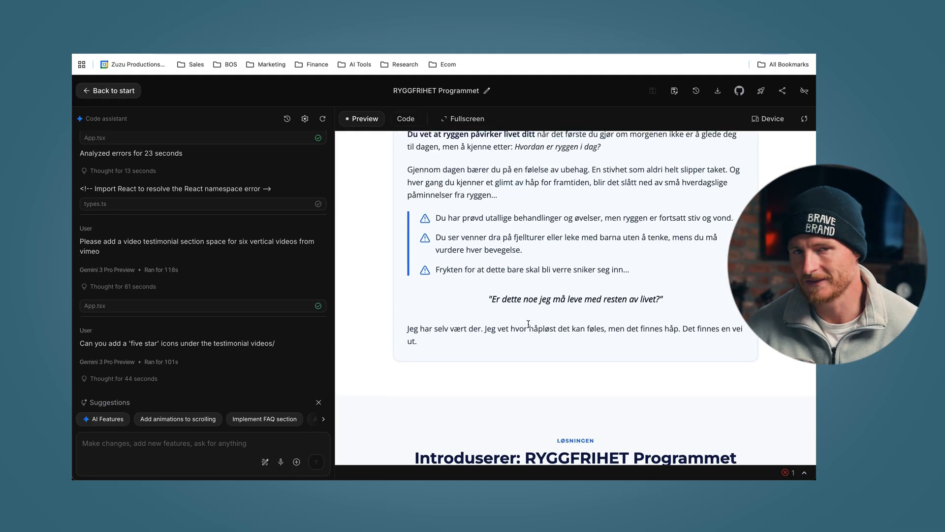
scroll(529, 324, down, 2)
scroll(528, 323, down, 3)
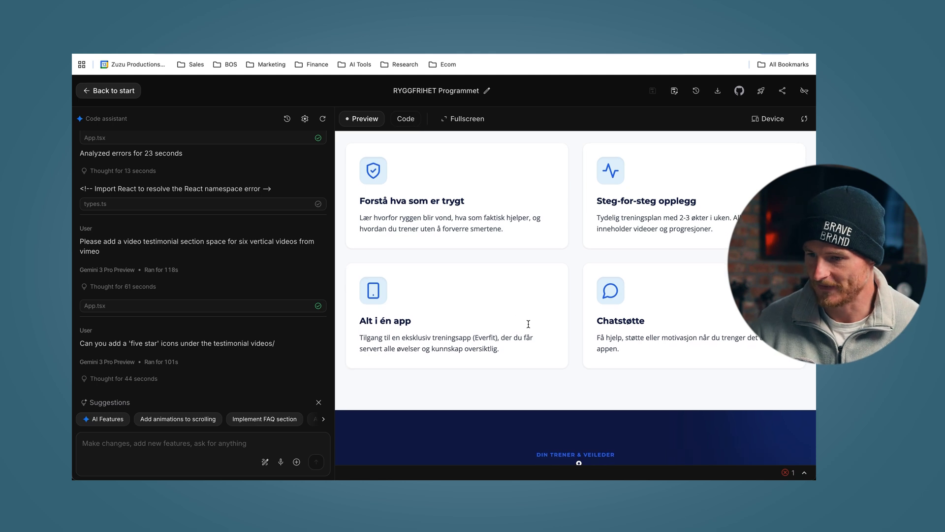
scroll(660, 170, up, 5)
scroll(660, 171, up, 5)
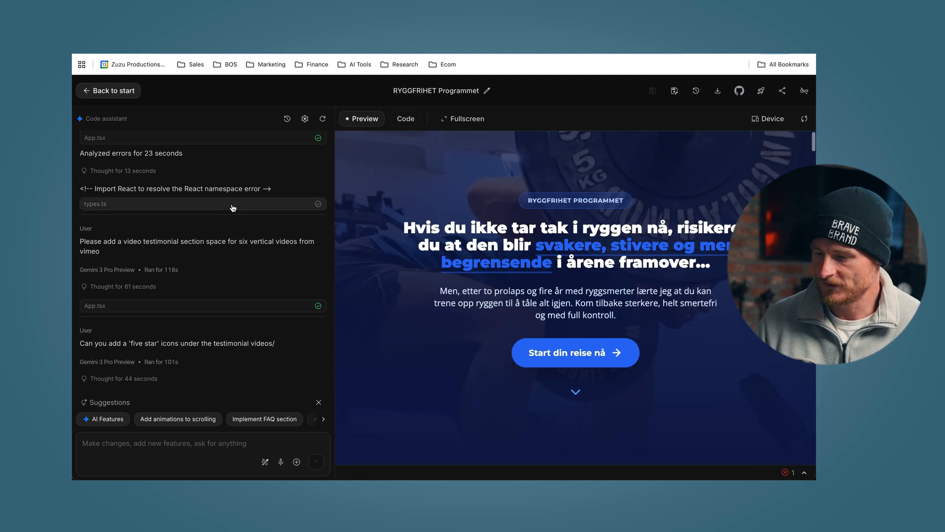
scroll(232, 208, up, 1)
scroll(219, 213, up, 1)
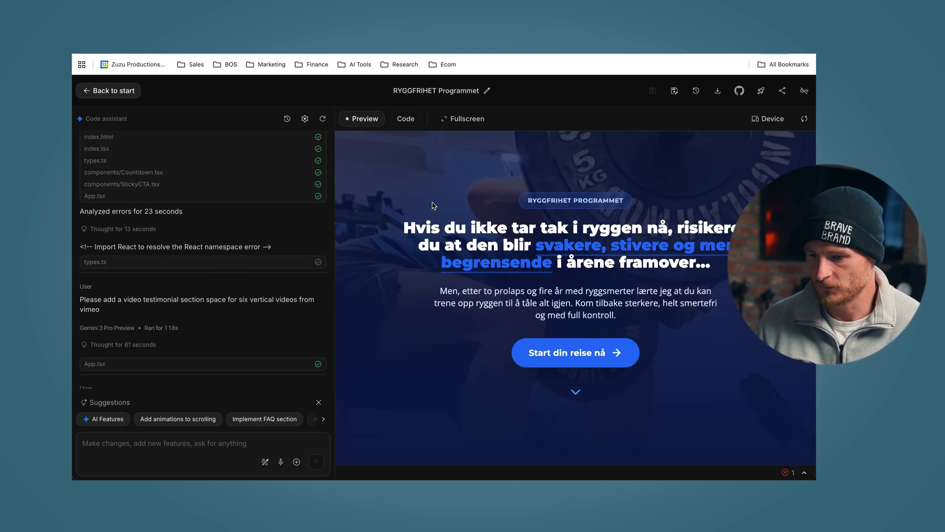
scroll(175, 282, down, 1)
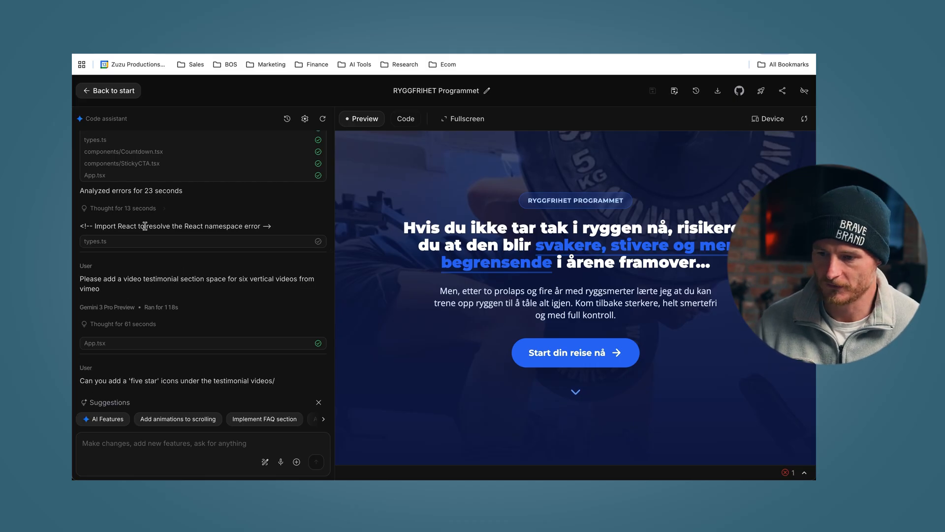
scroll(96, 274, down, 1)
scroll(97, 281, down, 1)
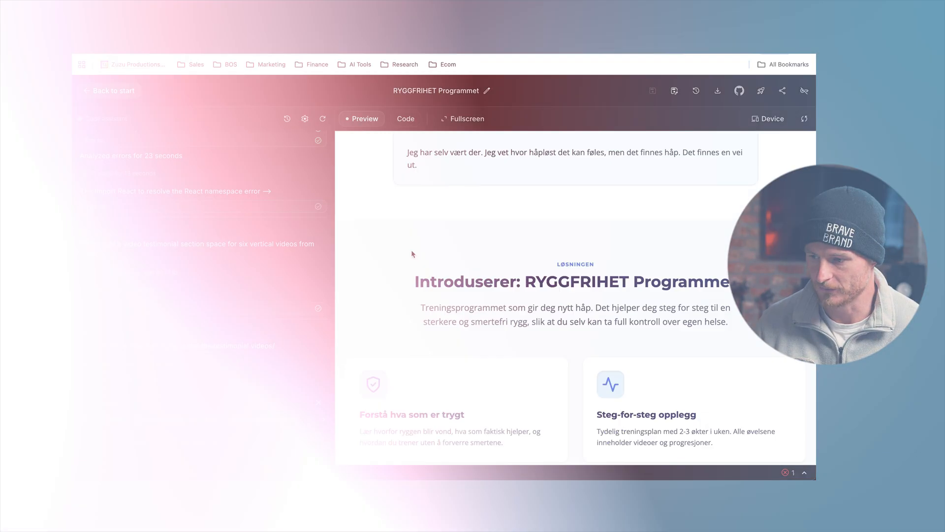
scroll(207, 267, up, 2)
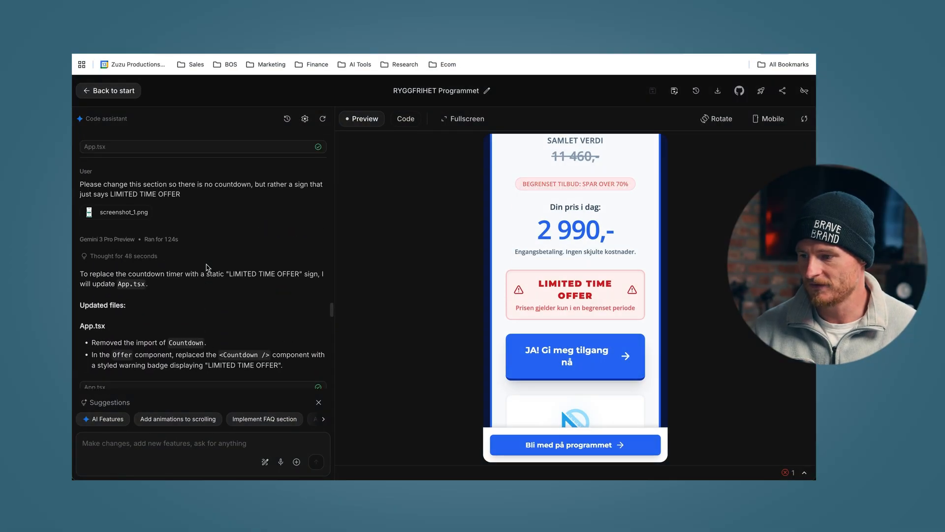
scroll(584, 261, down, 5)
scroll(584, 261, down, 5)
scroll(584, 261, up, 3)
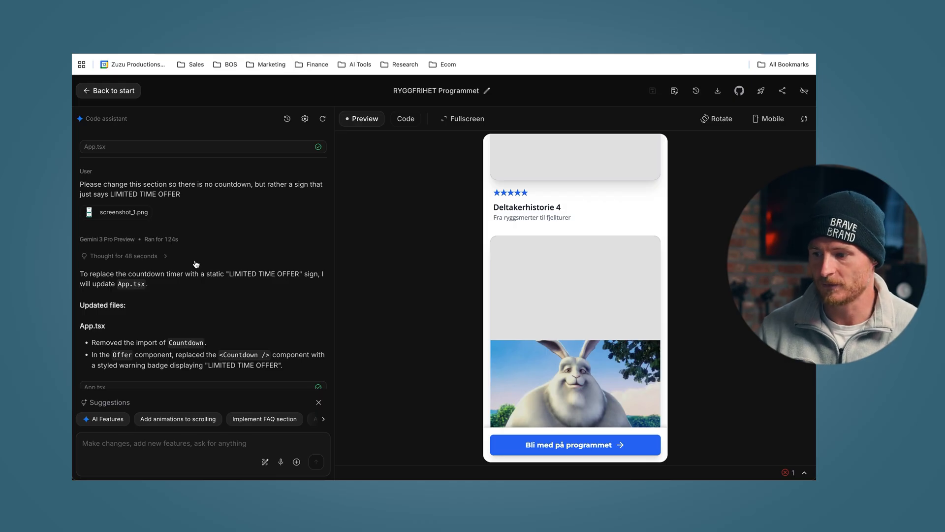
scroll(644, 240, down, 2)
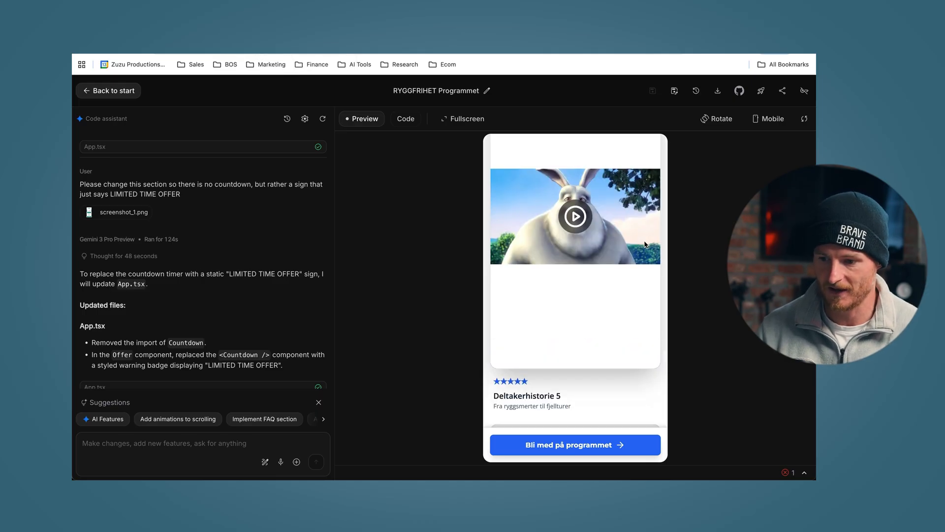
scroll(102, 303, down, 2)
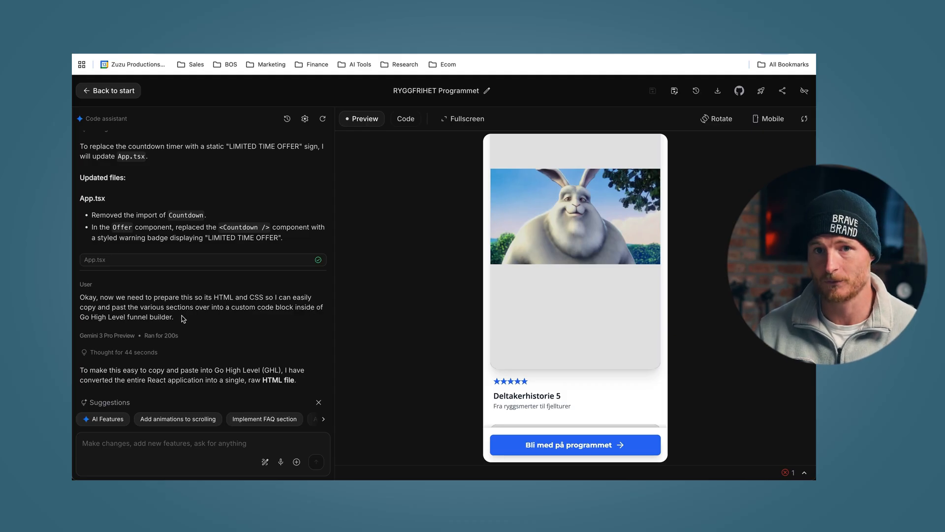
scroll(182, 318, down, 1)
scroll(182, 319, down, 1)
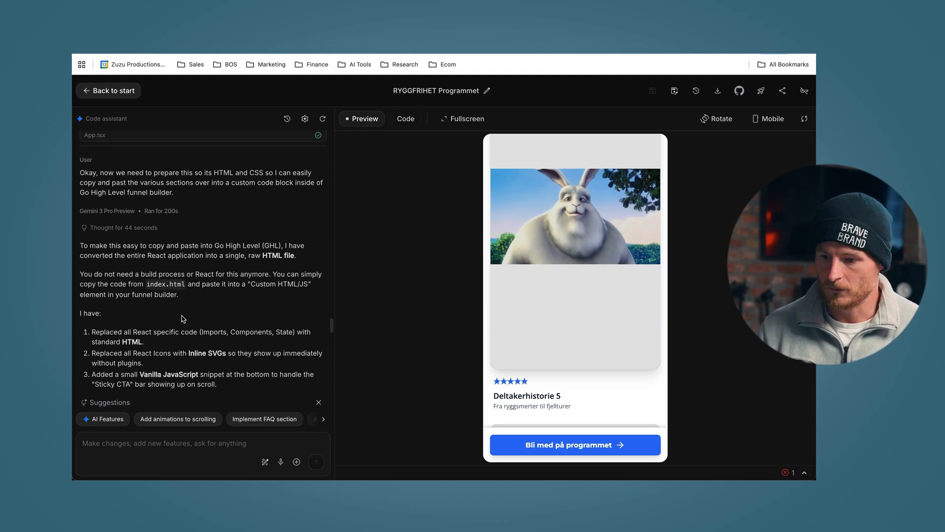
scroll(181, 316, down, 2)
scroll(179, 311, down, 1)
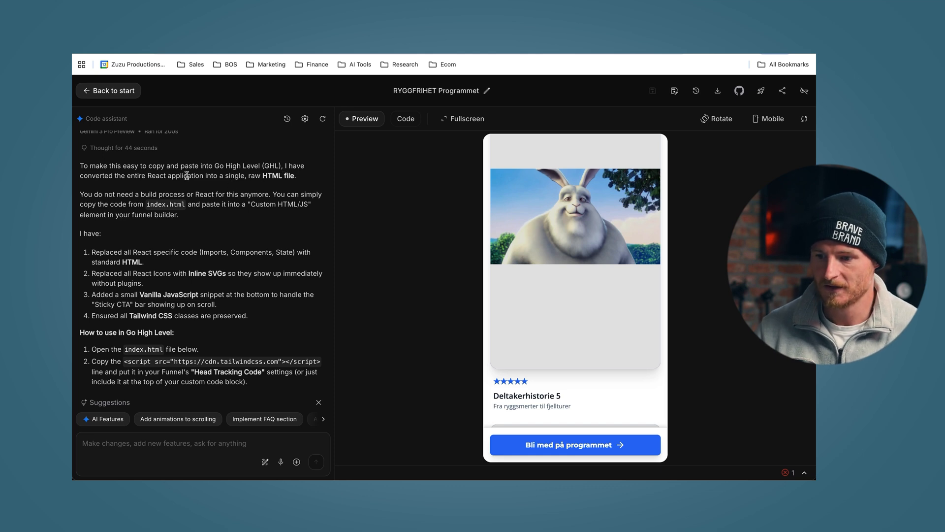
scroll(137, 212, down, 1)
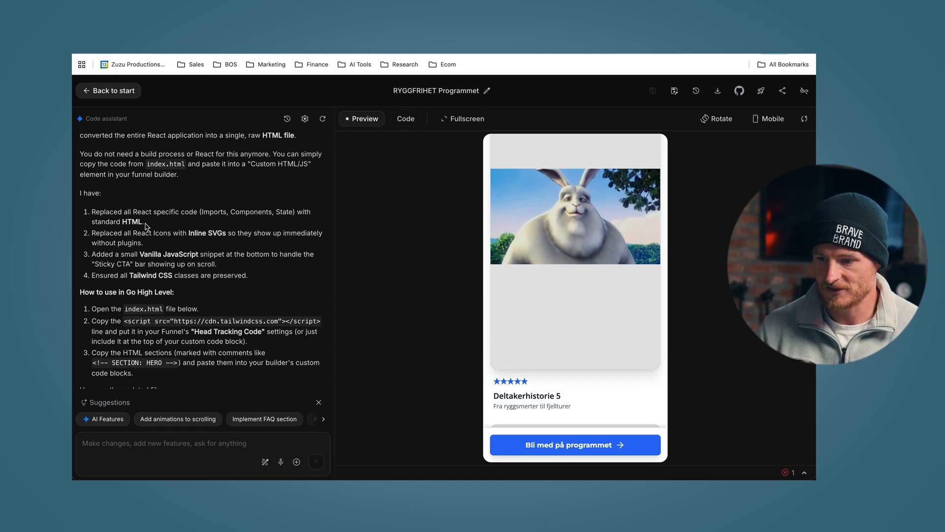
scroll(148, 228, down, 3)
scroll(148, 227, down, 1)
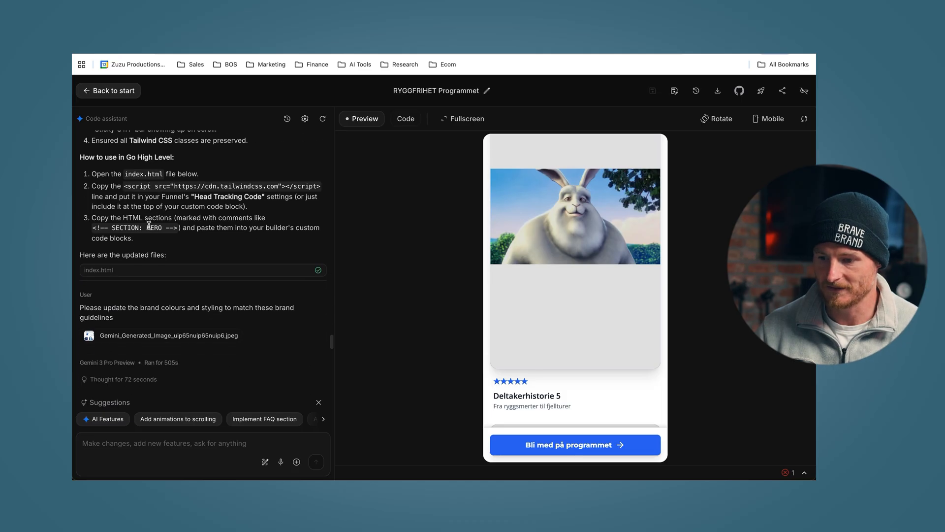
scroll(148, 226, down, 1)
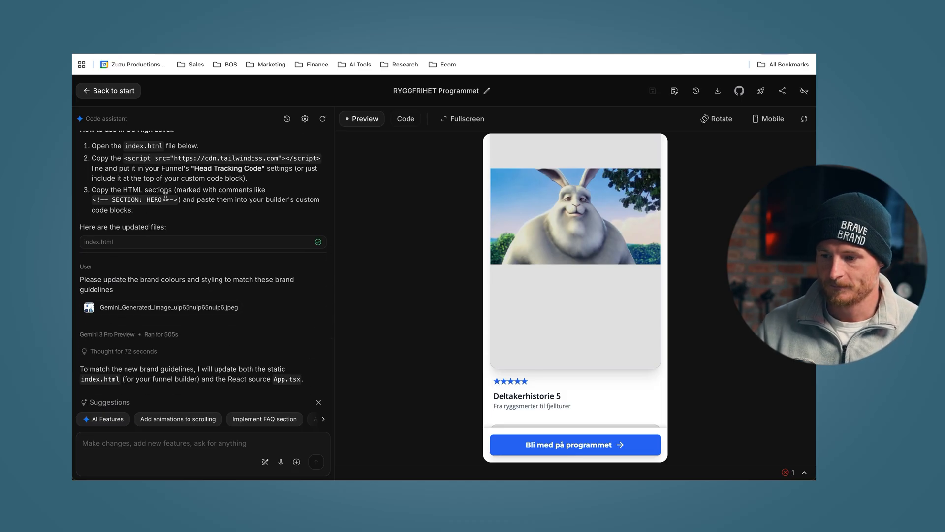
- Switch to the project's source code and open index.html
click(405, 119)
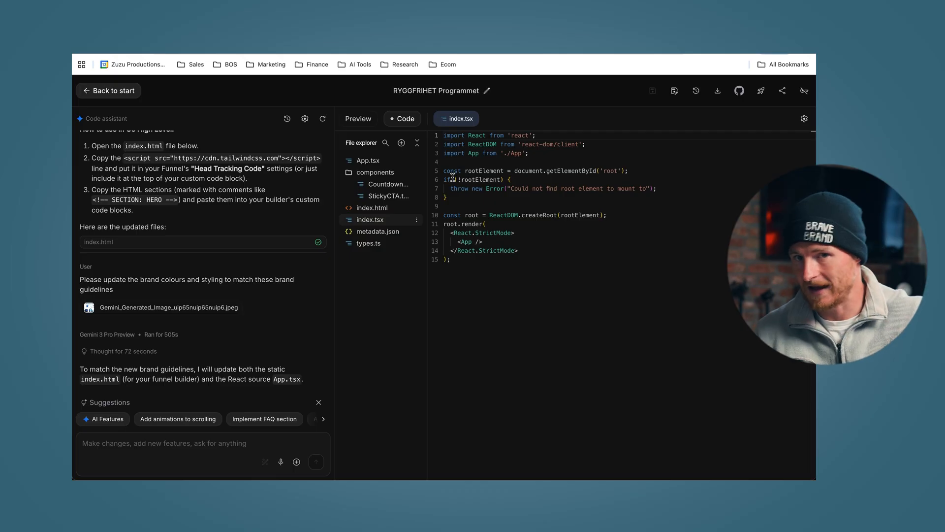
click(372, 207)
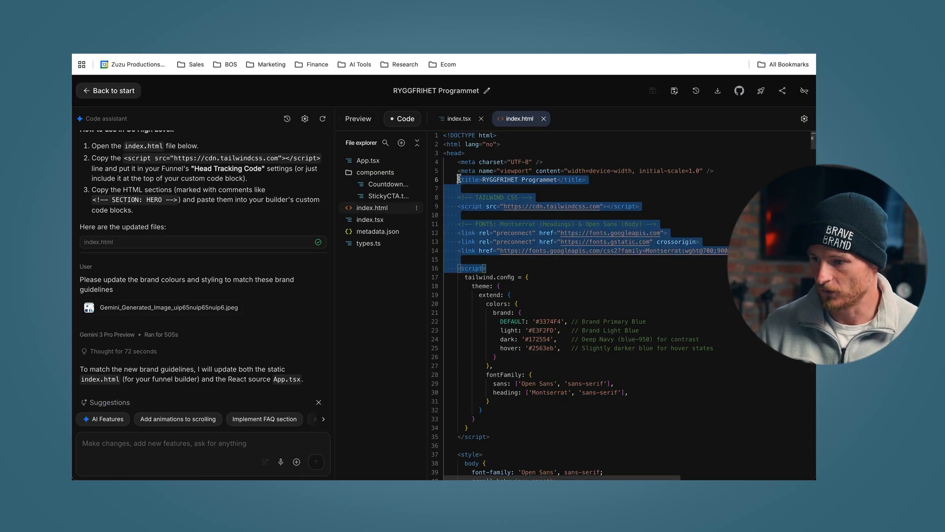
drag(572, 263, 482, 137)
scroll(540, 246, down, 5)
click(543, 248)
scroll(543, 248, down, 2)
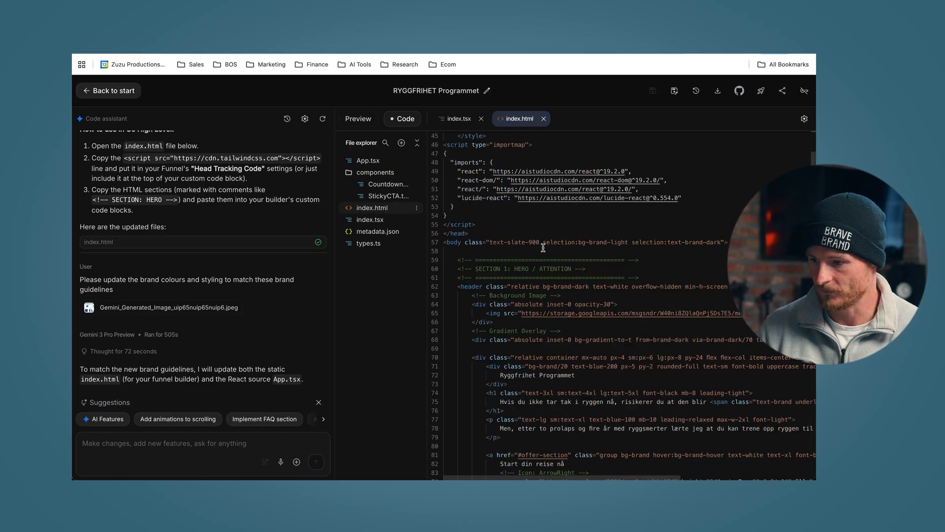
scroll(546, 246, down, 1)
scroll(551, 242, down, 1)
scroll(556, 236, down, 2)
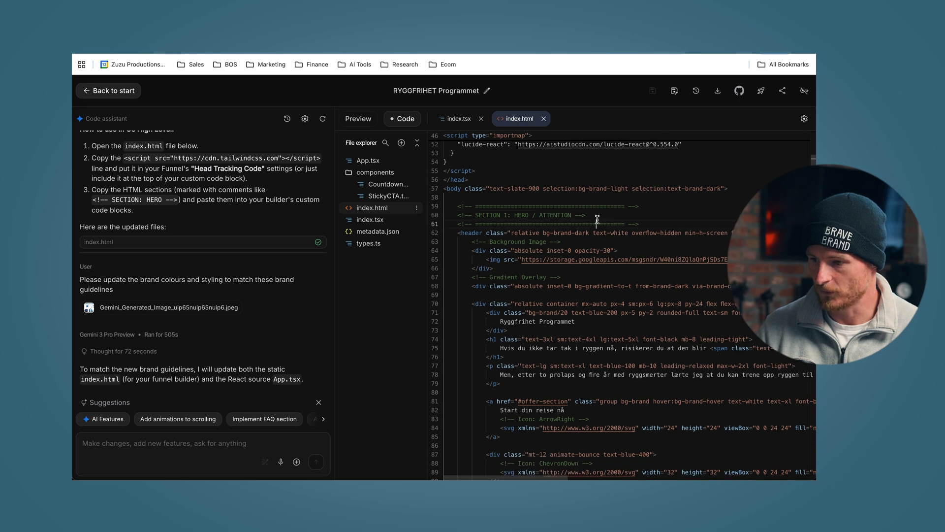
- Mark the section comments in index.html: Hero/Attention, Identify the Problem, Provide Solution and Benefits
drag(598, 219, 473, 214)
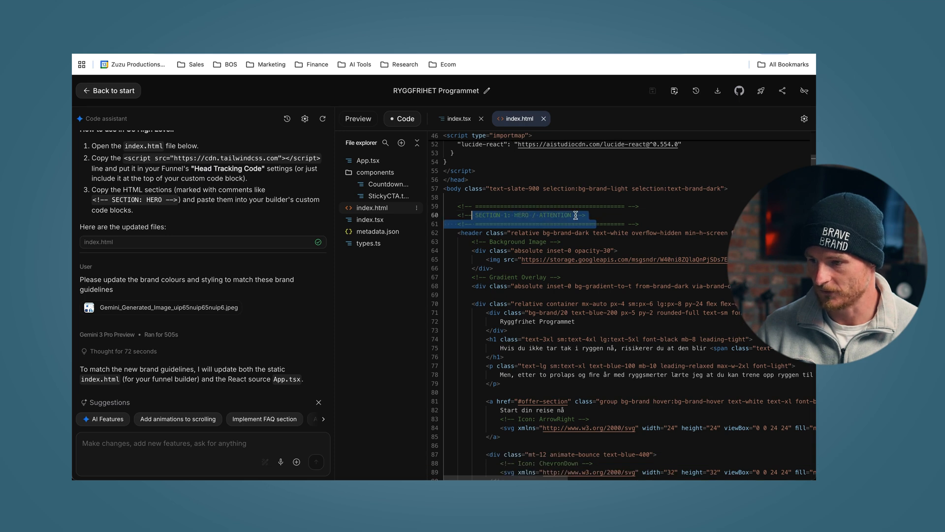
click(600, 215)
drag(600, 215, 458, 215)
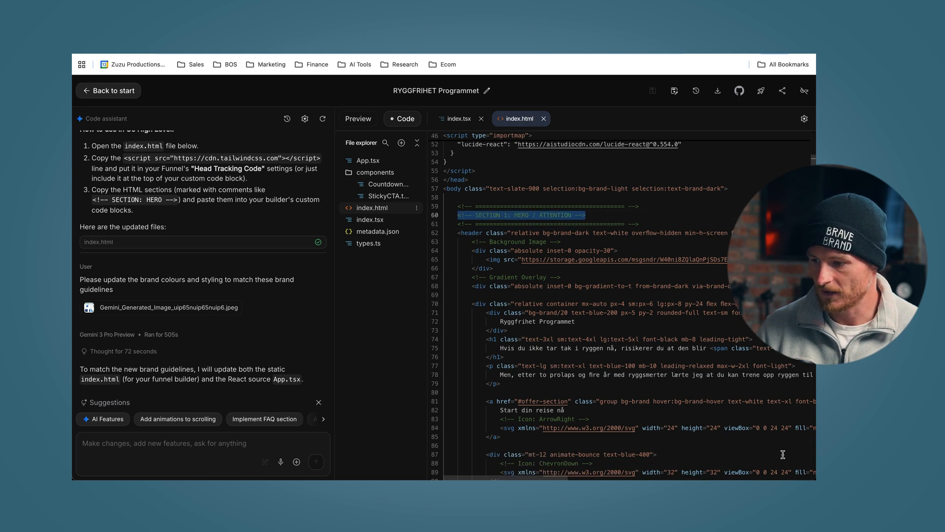
scroll(628, 331, down, 1)
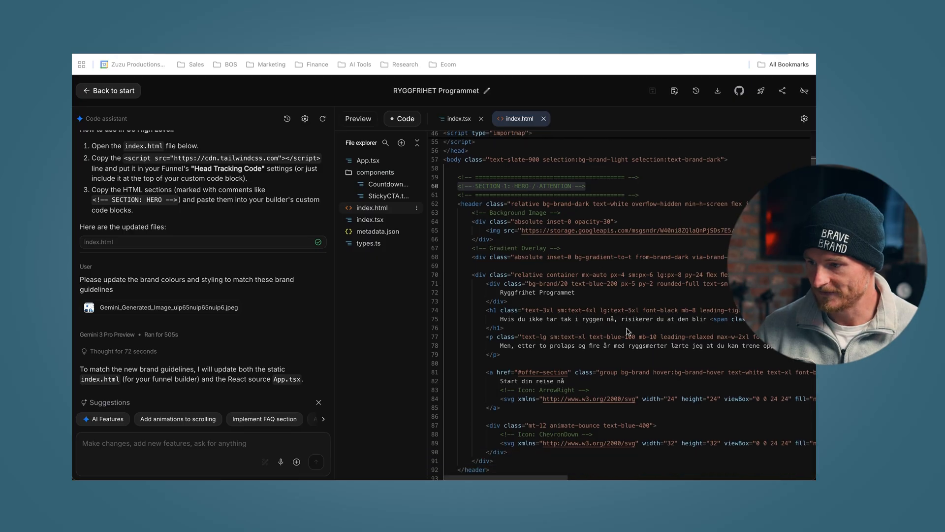
scroll(627, 331, down, 3)
scroll(531, 336, down, 2)
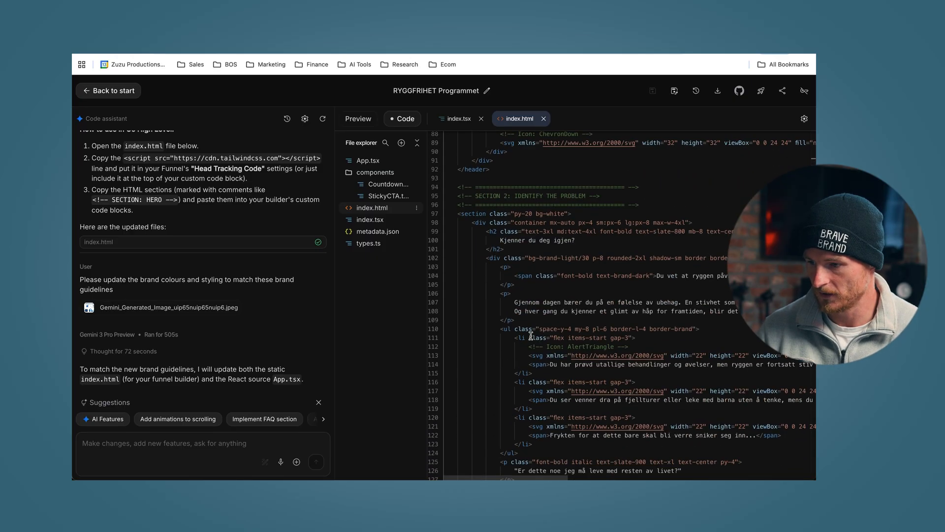
scroll(530, 336, down, 1)
drag(605, 170, 465, 171)
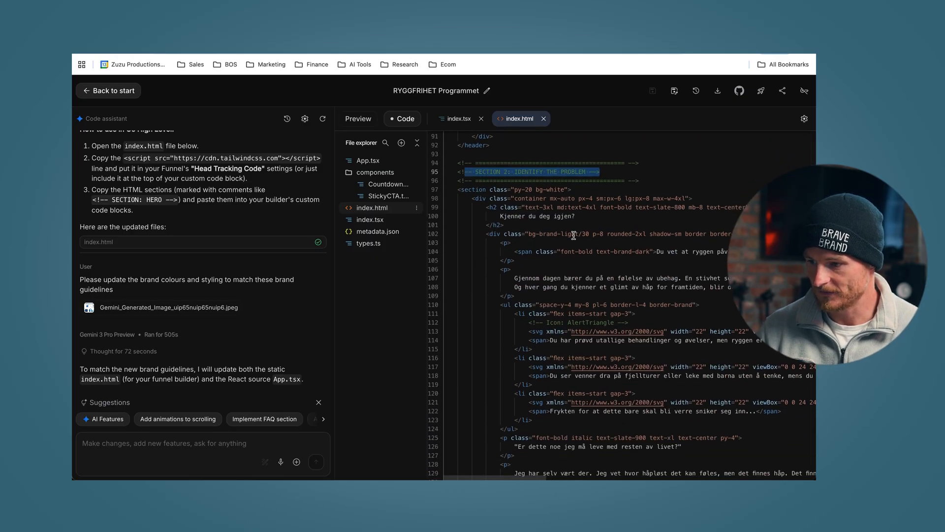
scroll(573, 235, down, 5)
drag(590, 198, 433, 200)
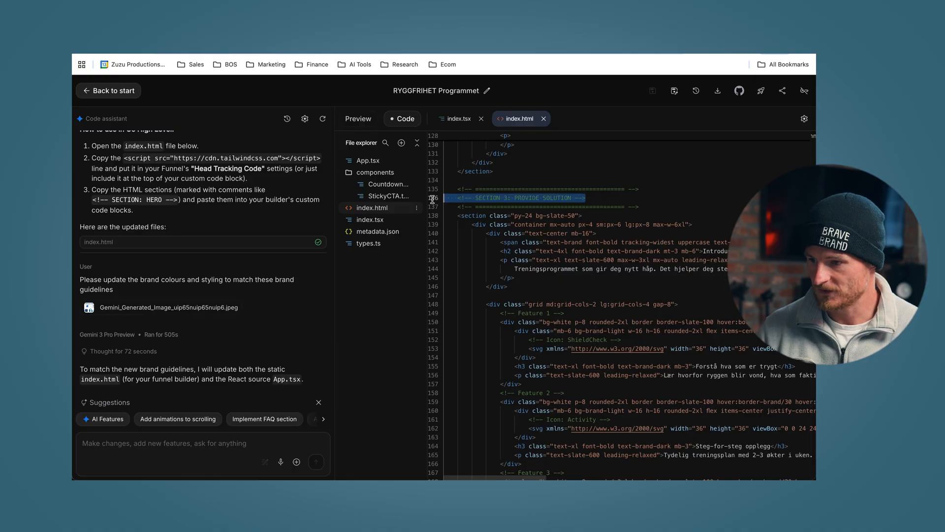
scroll(674, 282, down, 2)
scroll(675, 281, down, 3)
scroll(674, 282, down, 3)
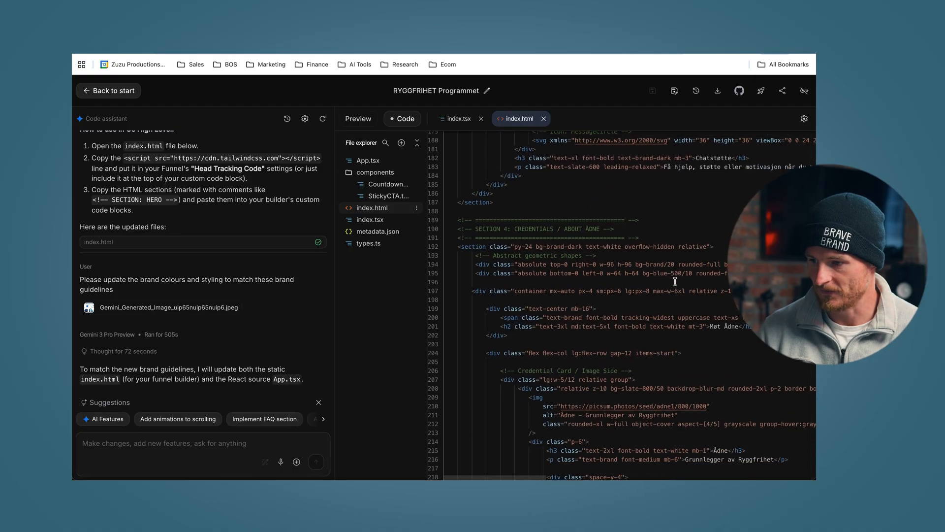
scroll(674, 281, down, 3)
scroll(674, 282, down, 3)
scroll(674, 281, down, 3)
scroll(674, 281, down, 3)
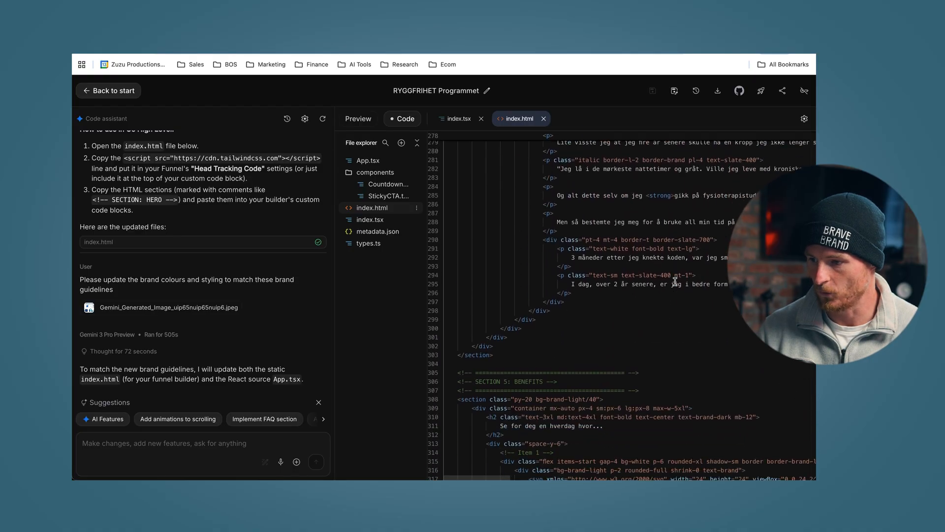
scroll(674, 281, down, 3)
drag(581, 247, 459, 246)
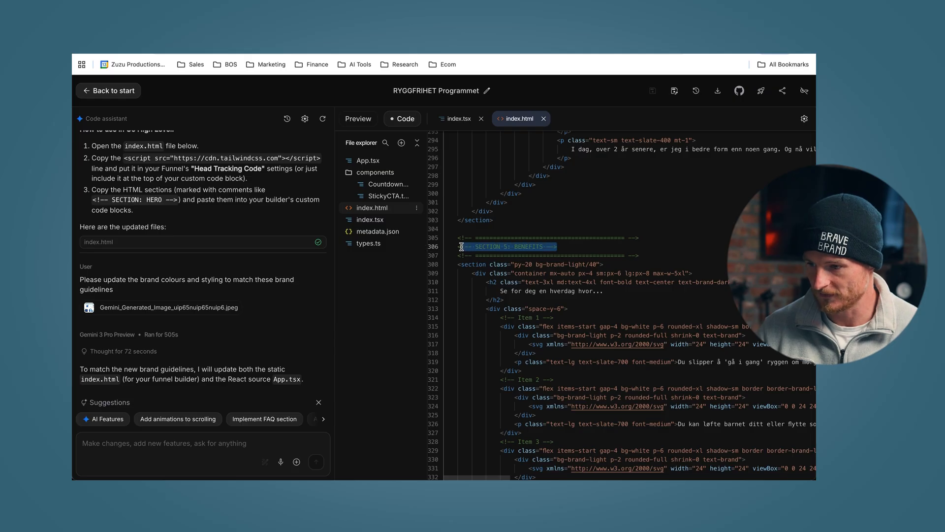
scroll(460, 247, down, 2)
scroll(460, 247, down, 2)
scroll(459, 246, down, 2)
scroll(460, 247, down, 2)
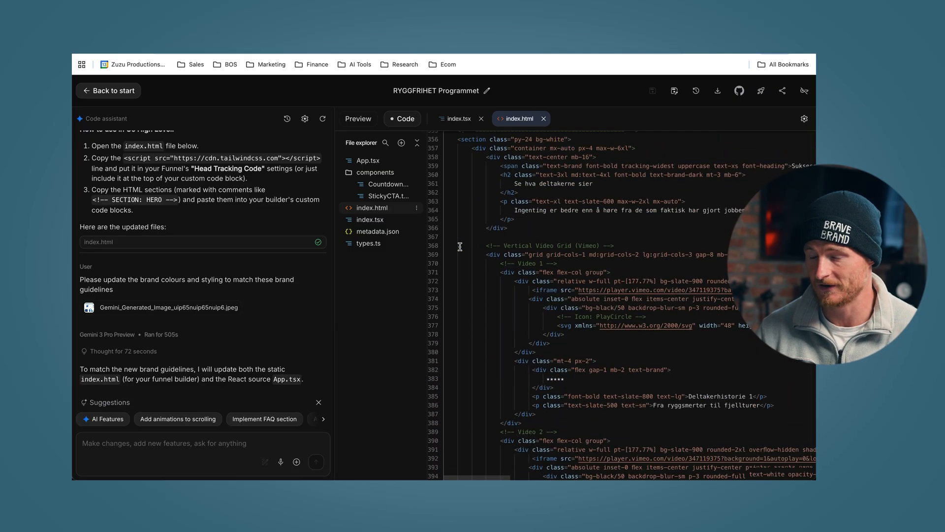
scroll(460, 245, down, 1)
scroll(576, 168, down, 2)
scroll(575, 168, up, 10)
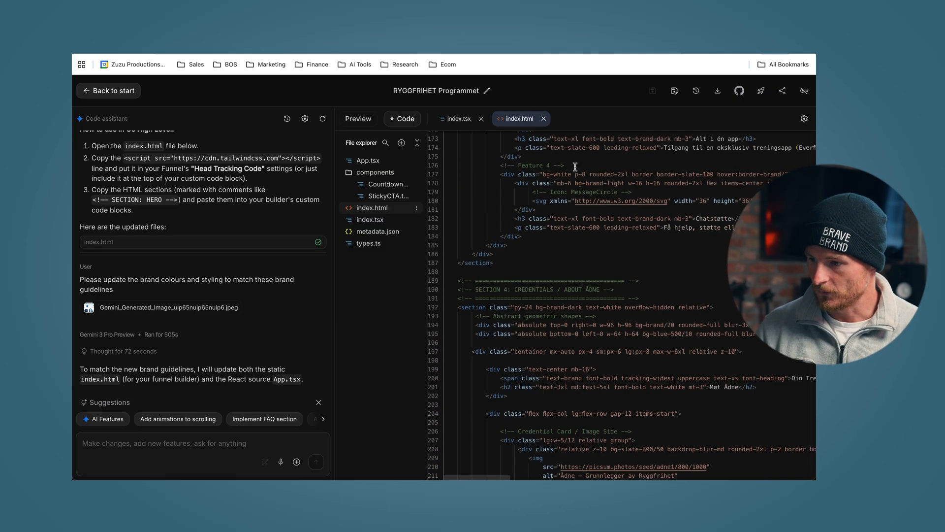
scroll(576, 168, up, 10)
scroll(576, 167, up, 10)
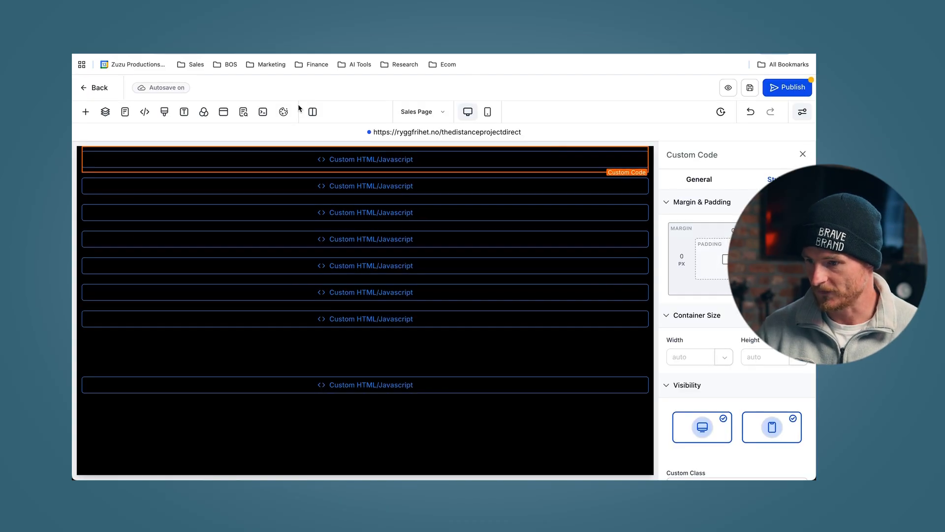
- Close the Custom Code element's settings so the full page canvas shows
click(802, 154)
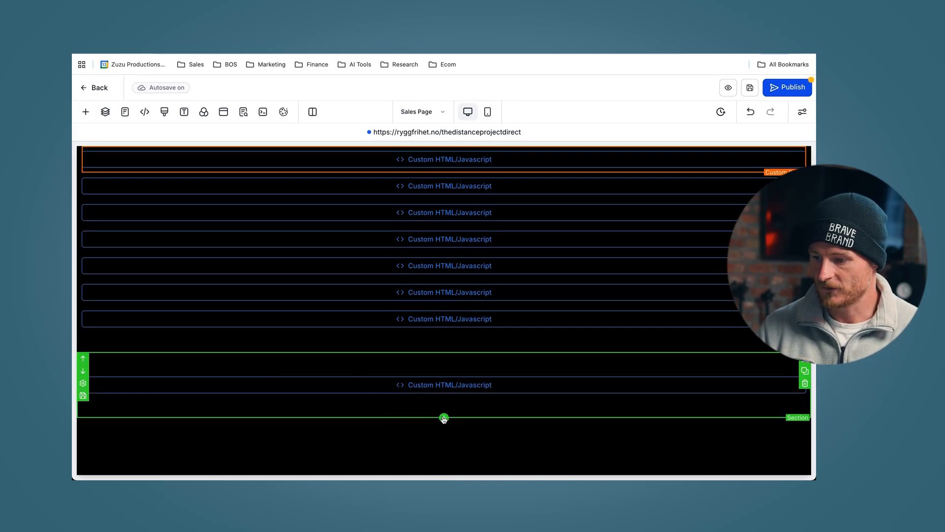
click(444, 420)
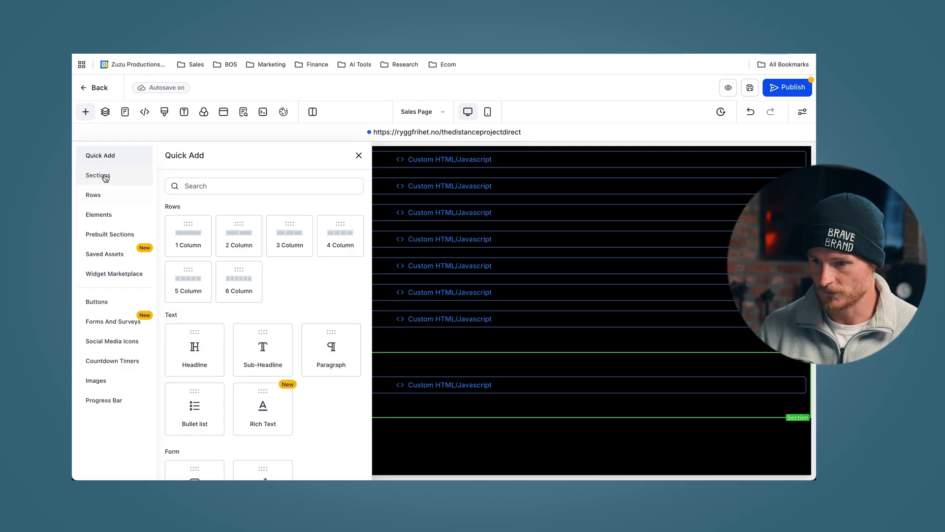
click(97, 176)
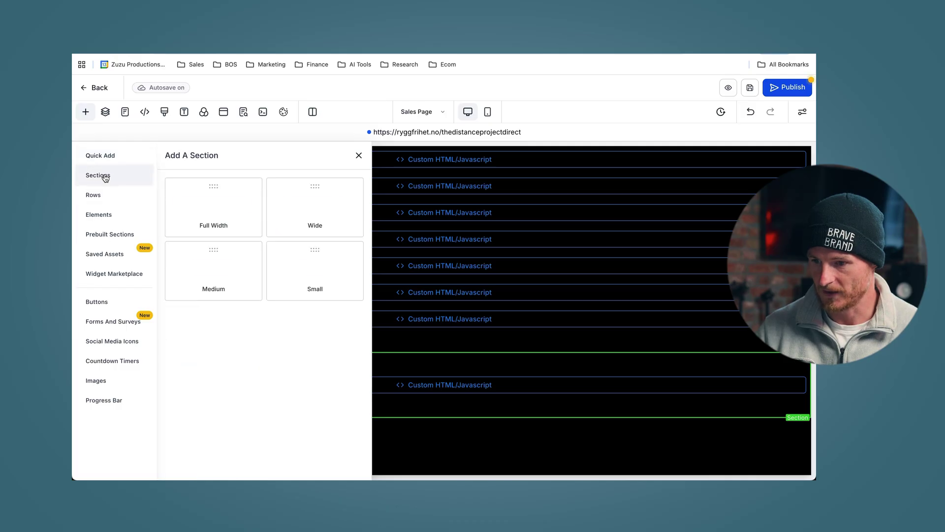
click(116, 213)
scroll(226, 337, down, 3)
scroll(226, 337, down, 2)
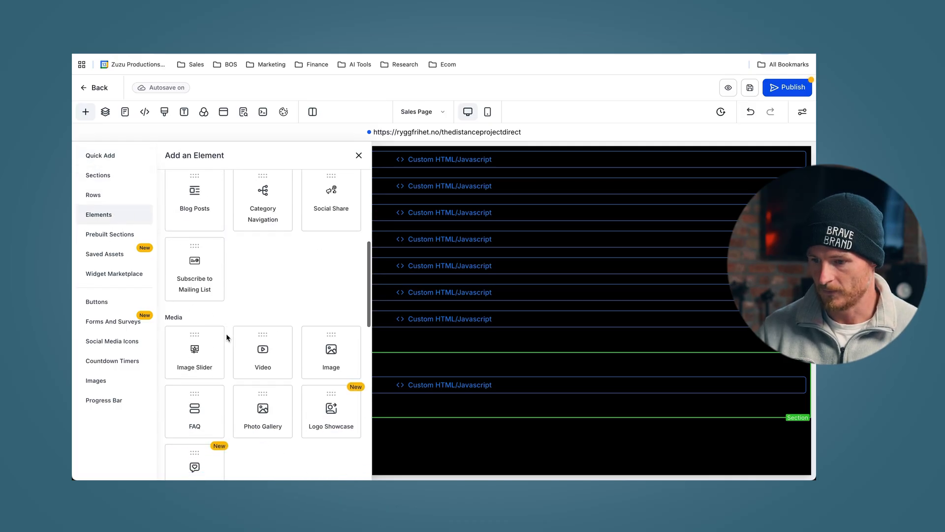
scroll(226, 337, down, 2)
scroll(227, 337, down, 4)
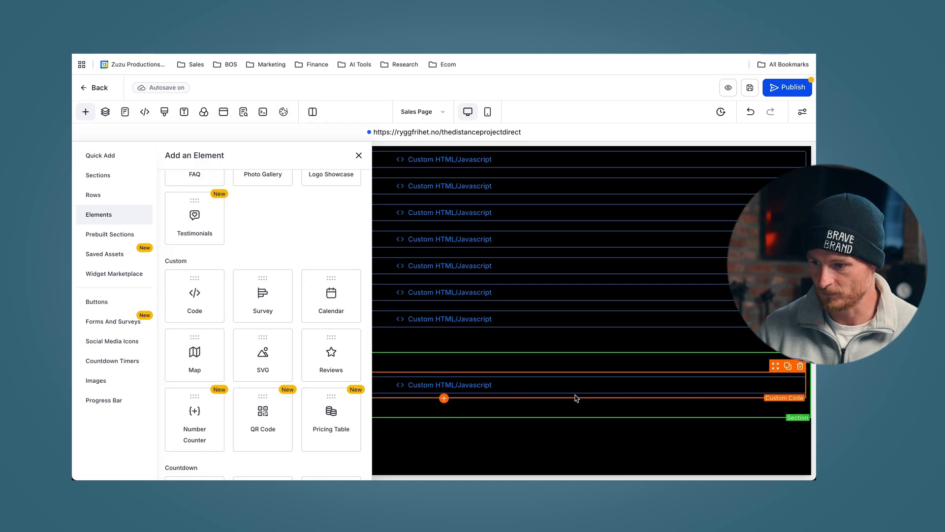
drag(207, 293, 545, 362)
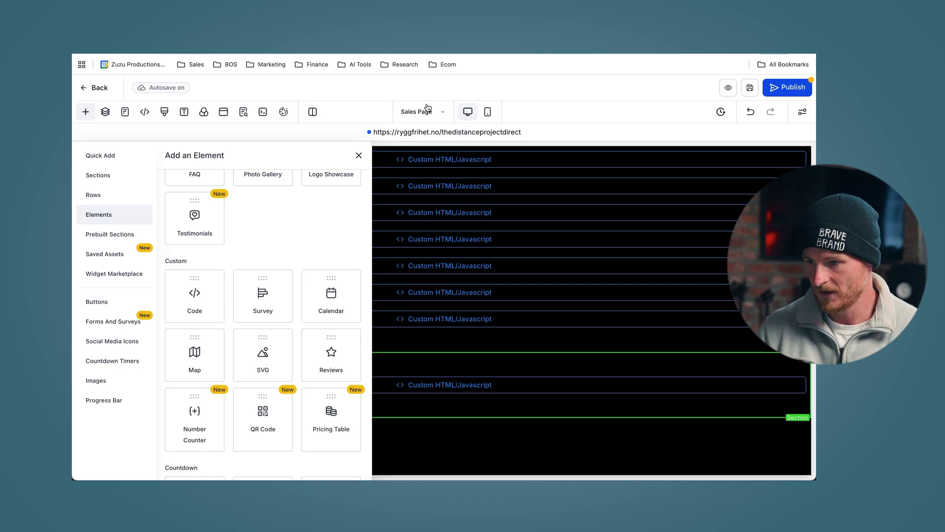
click(357, 155)
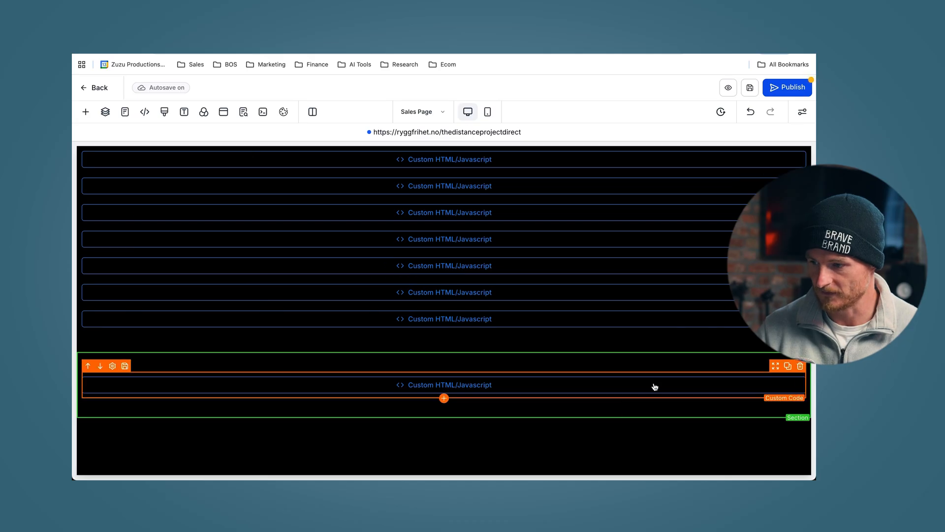
- Review the lower page section's general settings and close them
click(684, 362)
scroll(735, 332, down, 3)
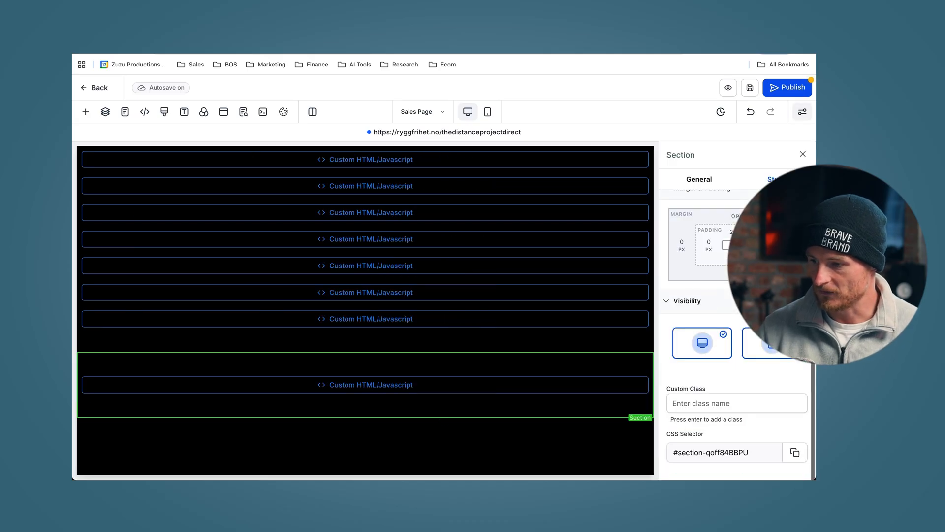
scroll(709, 236, up, 3)
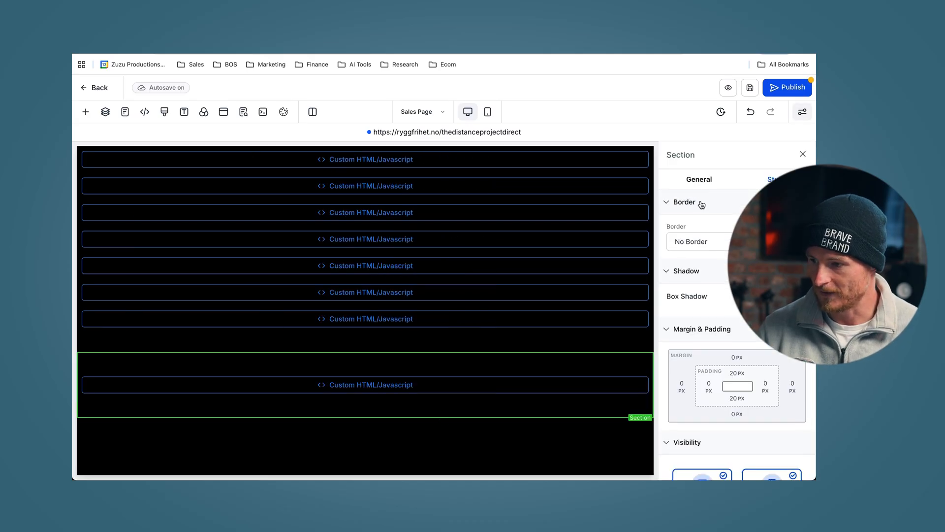
click(695, 181)
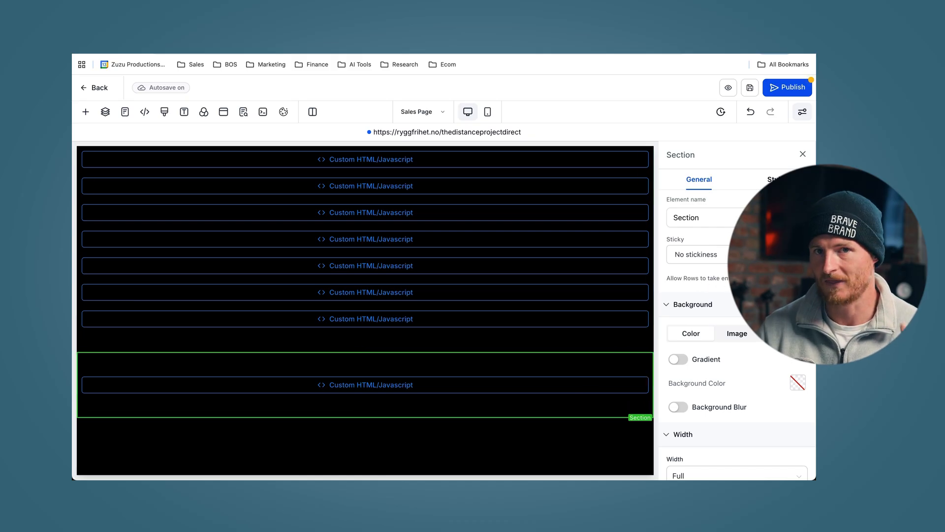
click(804, 154)
click(462, 164)
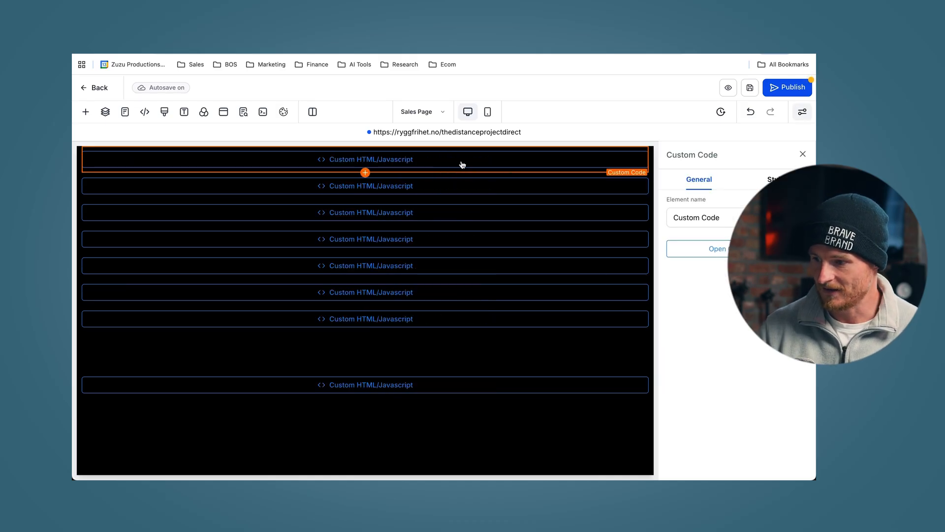
click(696, 248)
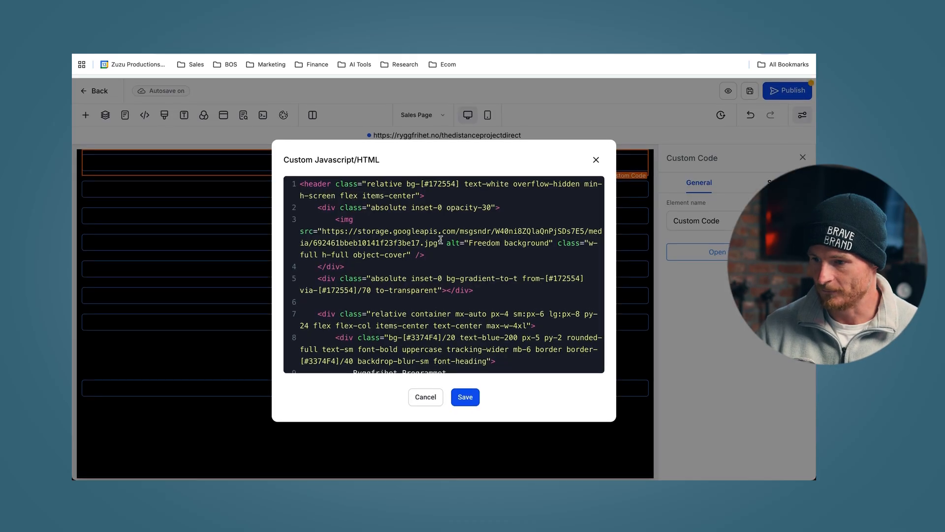
scroll(440, 240, down, 3)
scroll(440, 240, down, 4)
scroll(441, 240, down, 3)
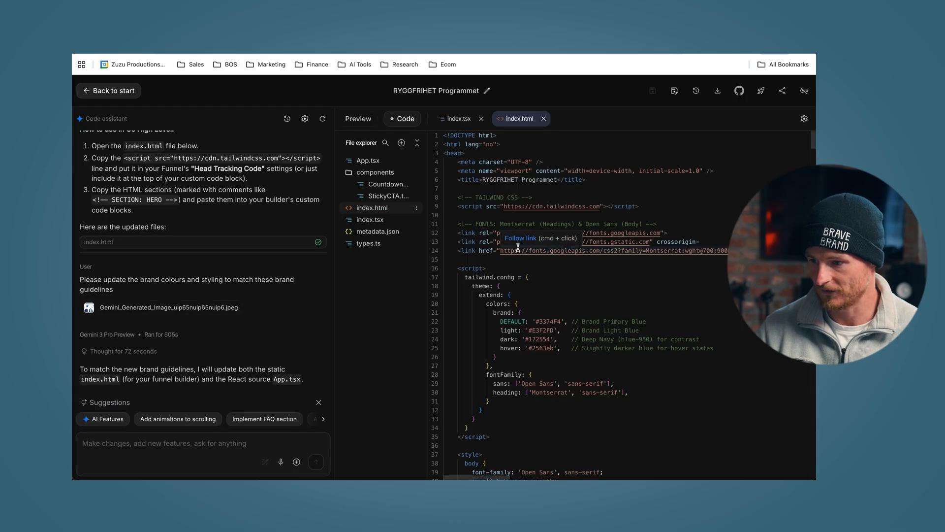
scroll(518, 246, down, 2)
scroll(518, 247, down, 3)
scroll(518, 247, down, 3)
scroll(518, 247, down, 3)
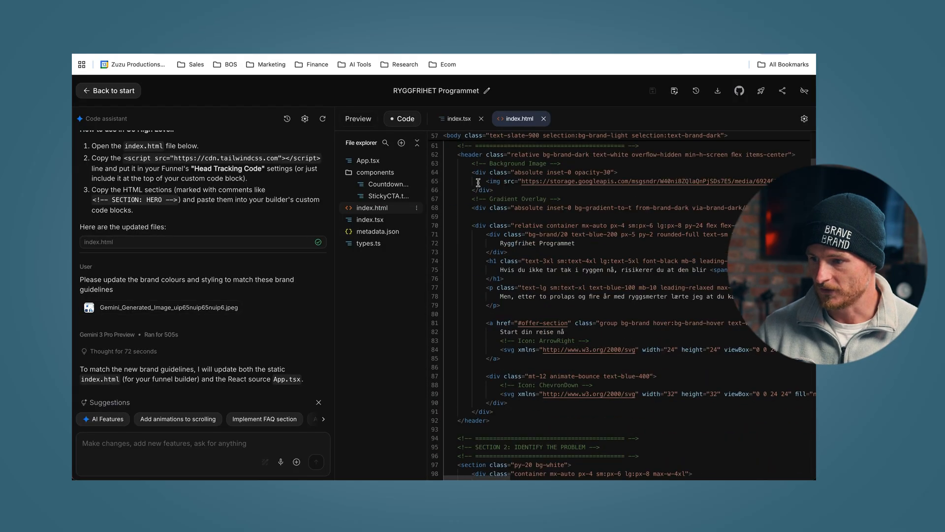
drag(467, 154, 703, 413)
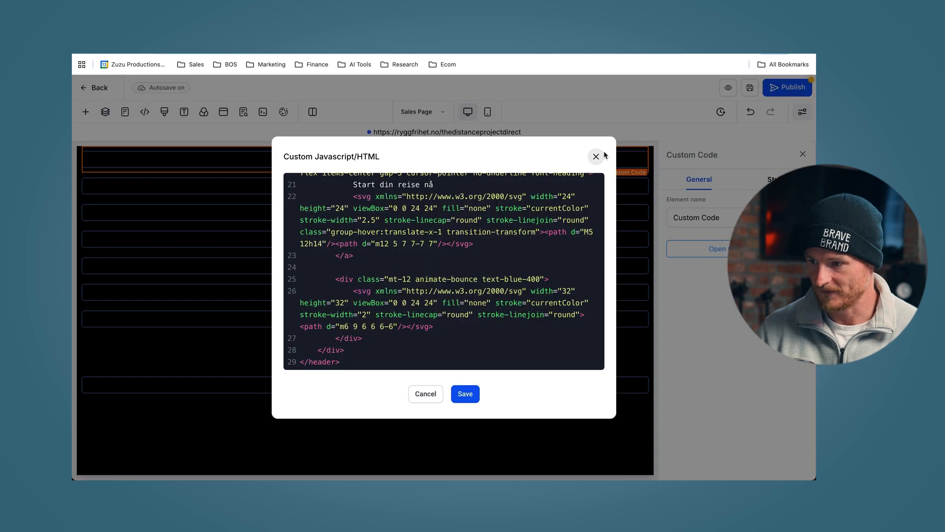
click(595, 156)
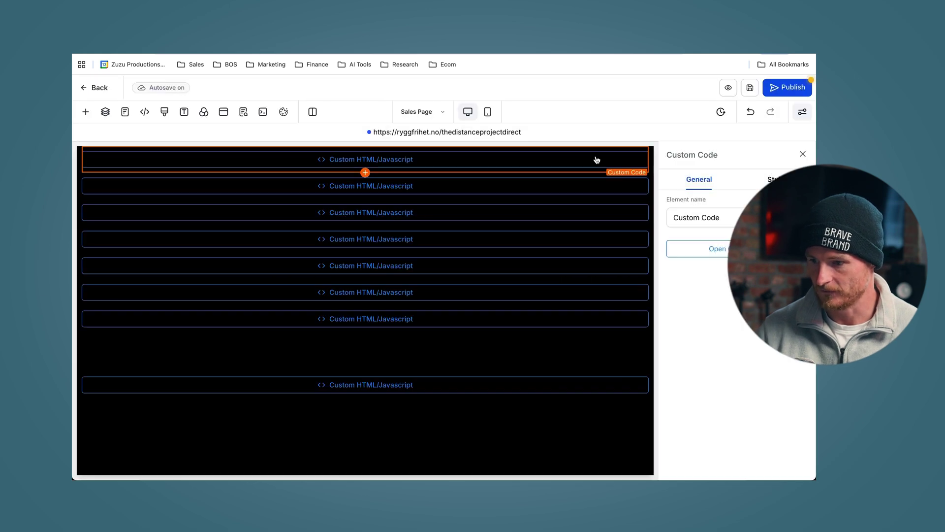
click(163, 113)
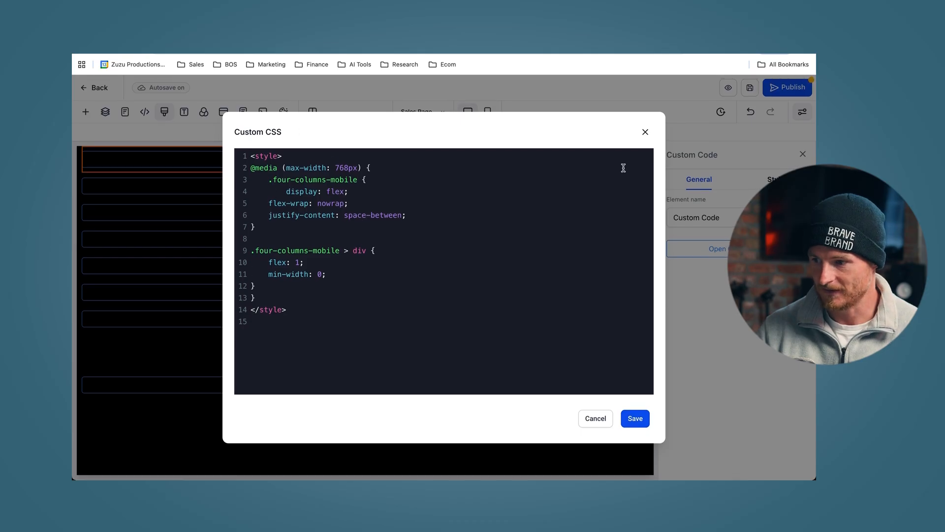
click(645, 133)
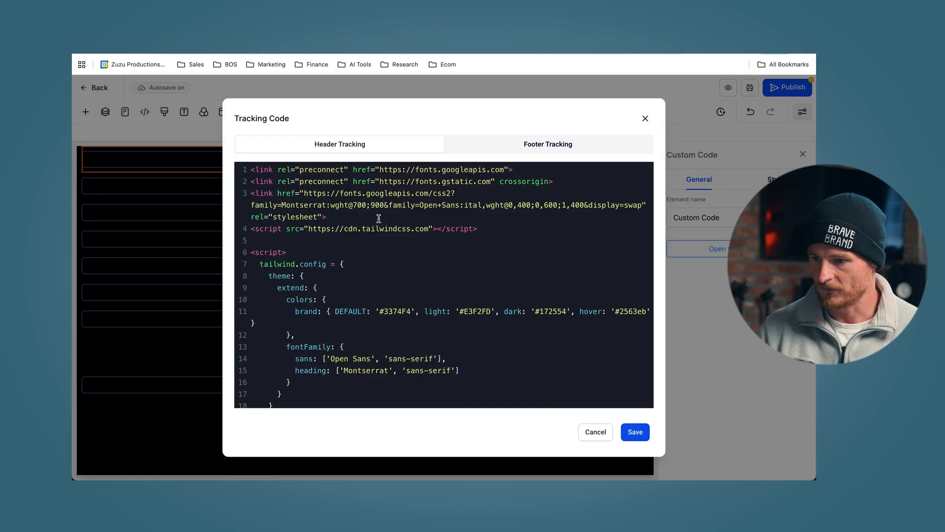
scroll(378, 218, down, 2)
scroll(379, 218, down, 5)
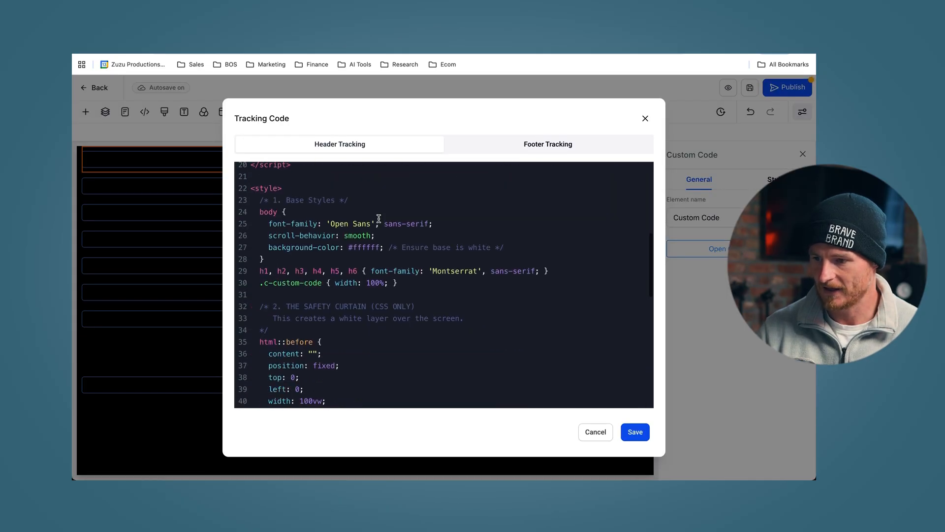
scroll(377, 217, down, 2)
scroll(378, 218, down, 5)
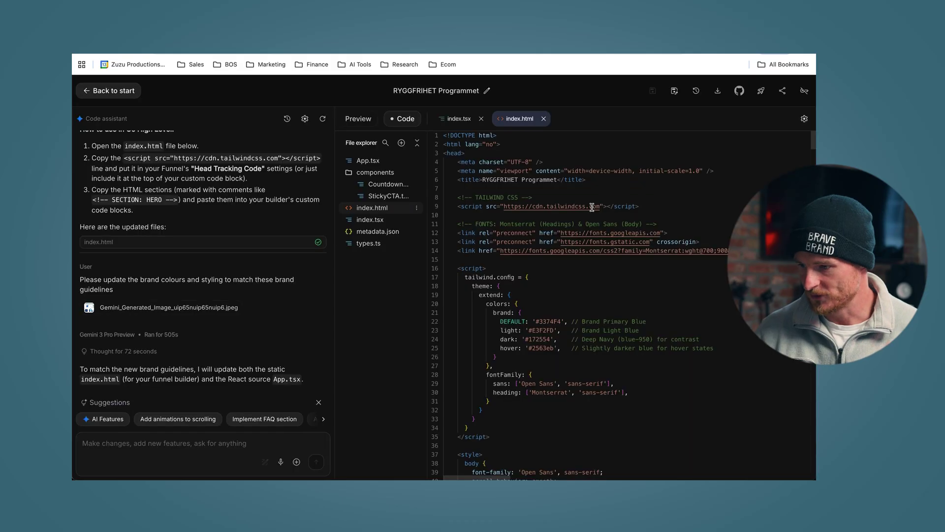
scroll(592, 207, down, 5)
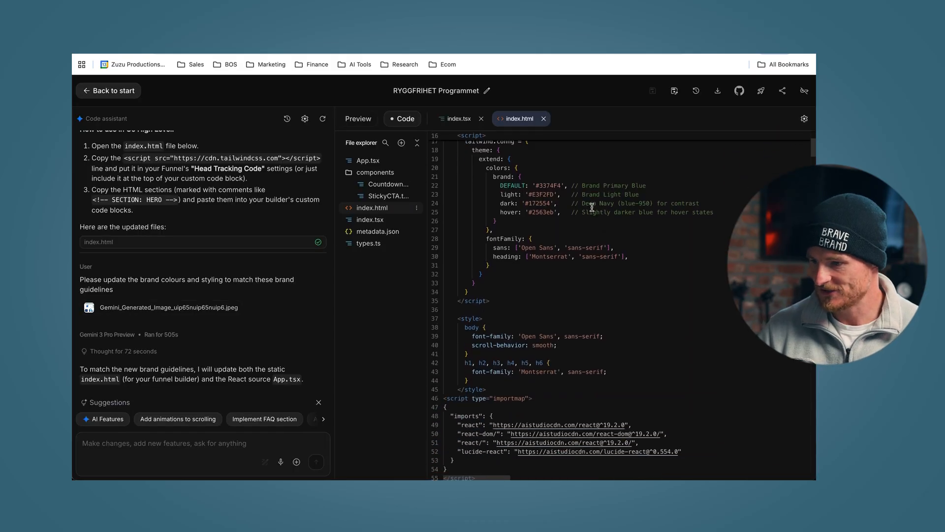
scroll(575, 345, down, 3)
scroll(577, 348, down, 3)
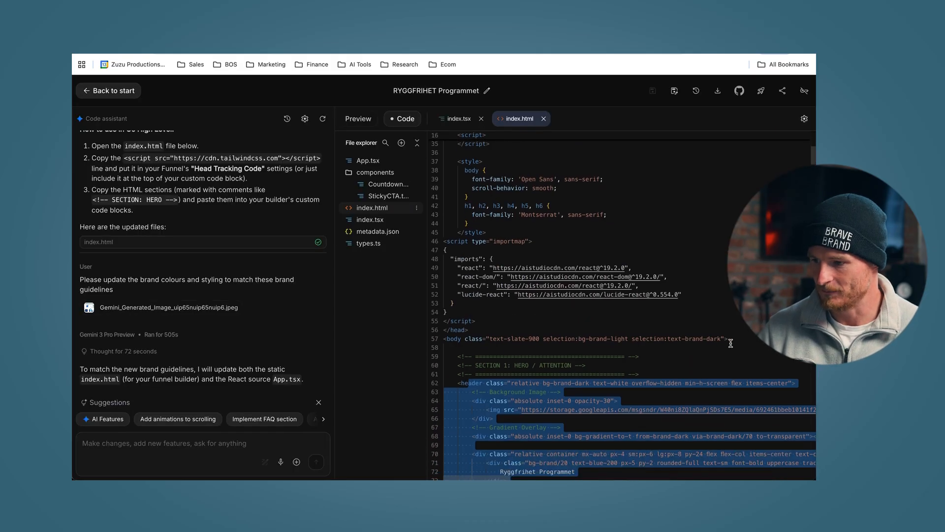
drag(589, 366, 450, 365)
drag(744, 336, 453, 120)
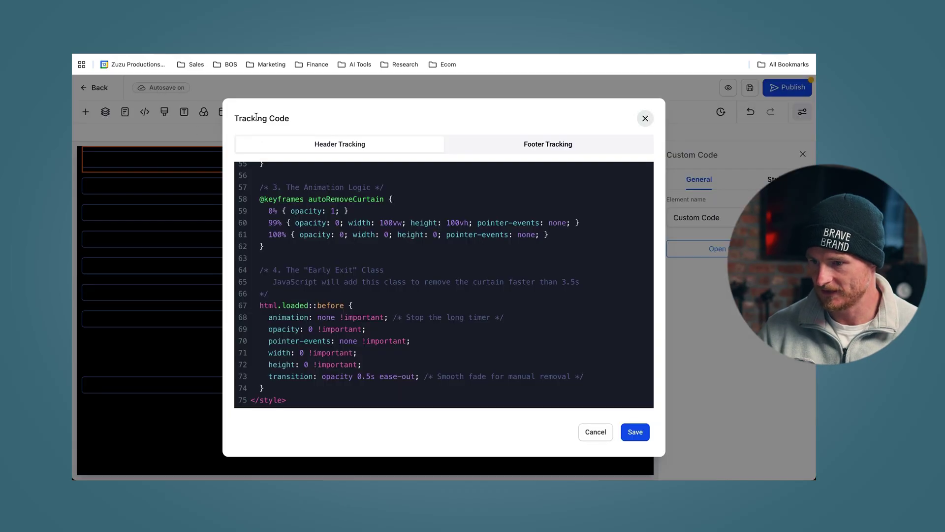
drag(239, 119, 314, 116)
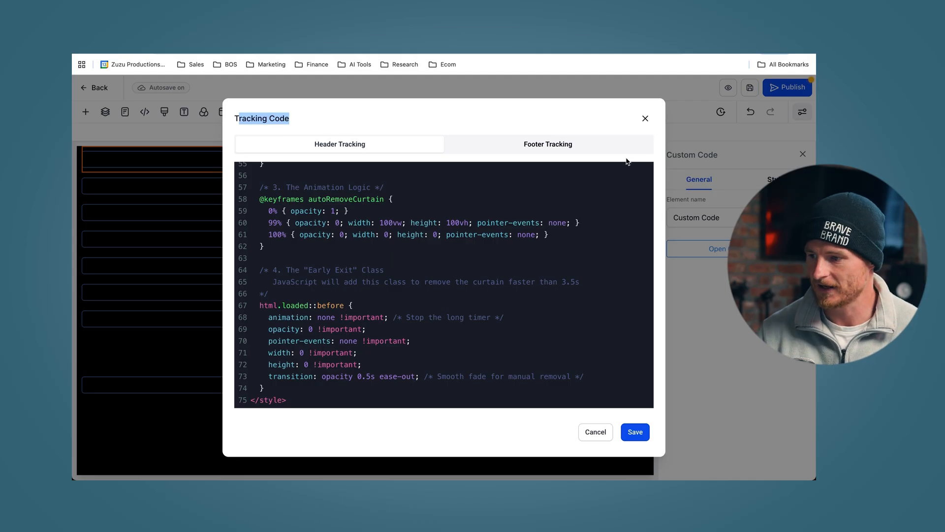
click(646, 119)
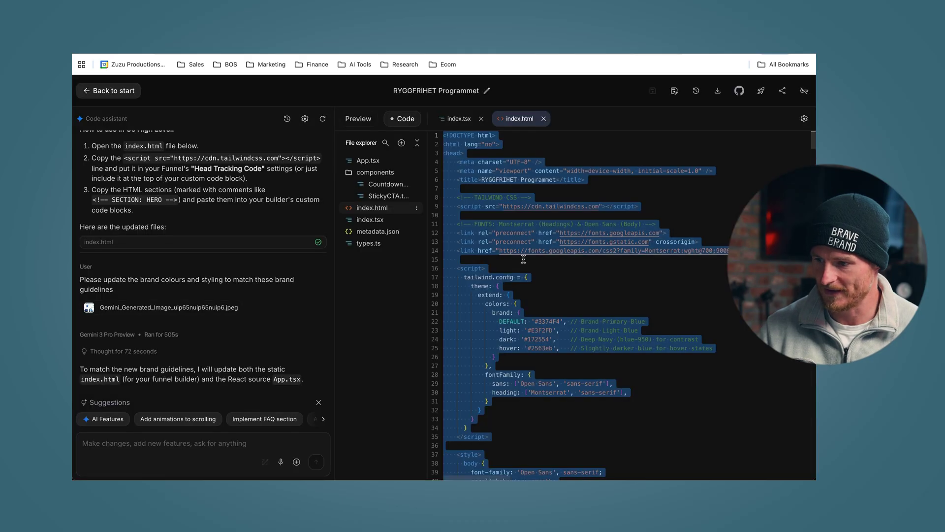
scroll(532, 267, down, 5)
scroll(531, 268, down, 5)
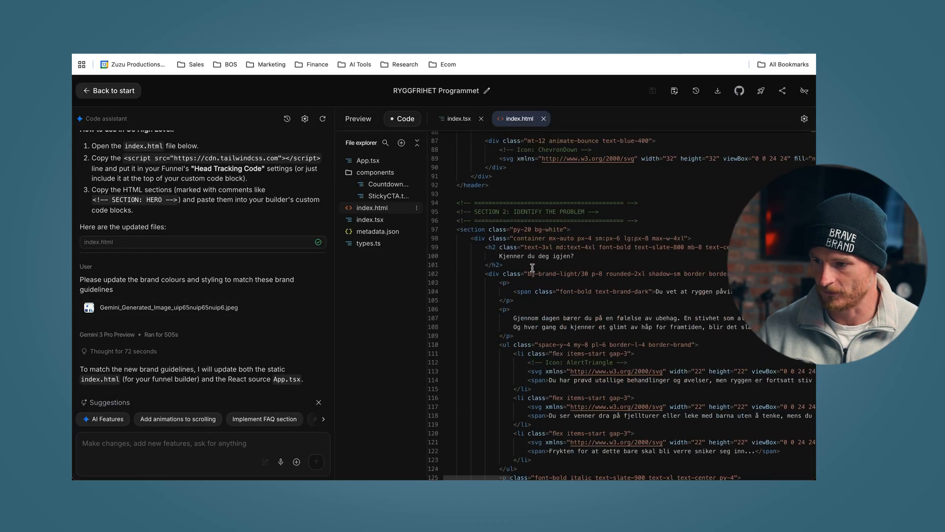
scroll(532, 268, up, 3)
scroll(532, 268, up, 3)
scroll(531, 267, up, 3)
scroll(532, 268, up, 3)
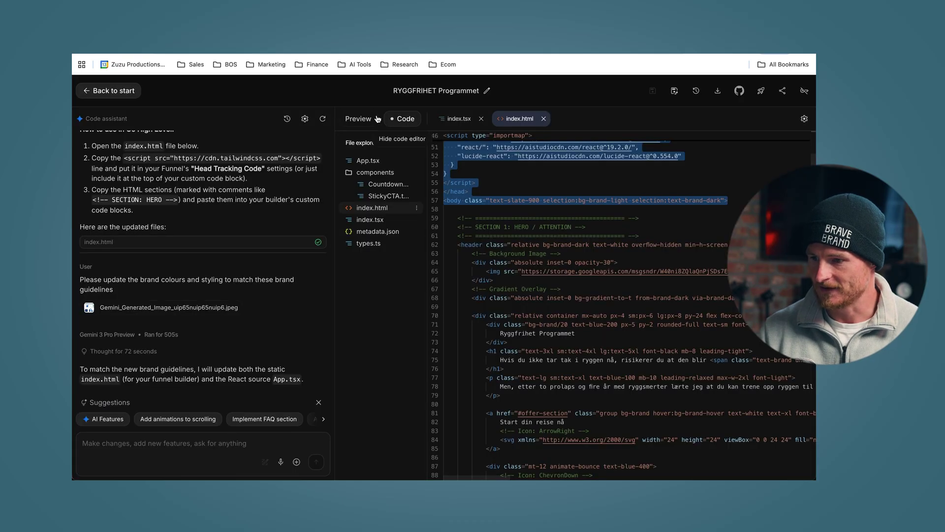
- Show the app's live mobile preview, then start a new browser tab
click(361, 118)
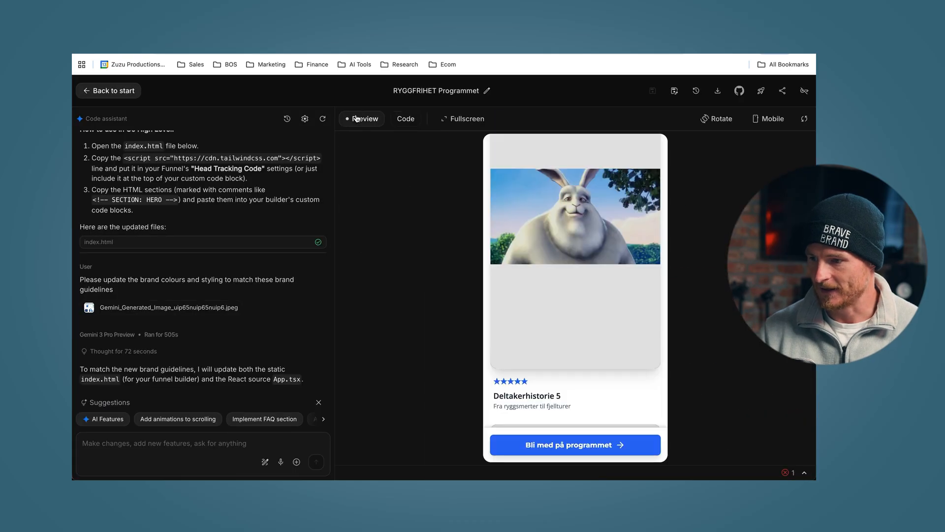
scroll(599, 237, up, 2)
scroll(606, 262, down, 3)
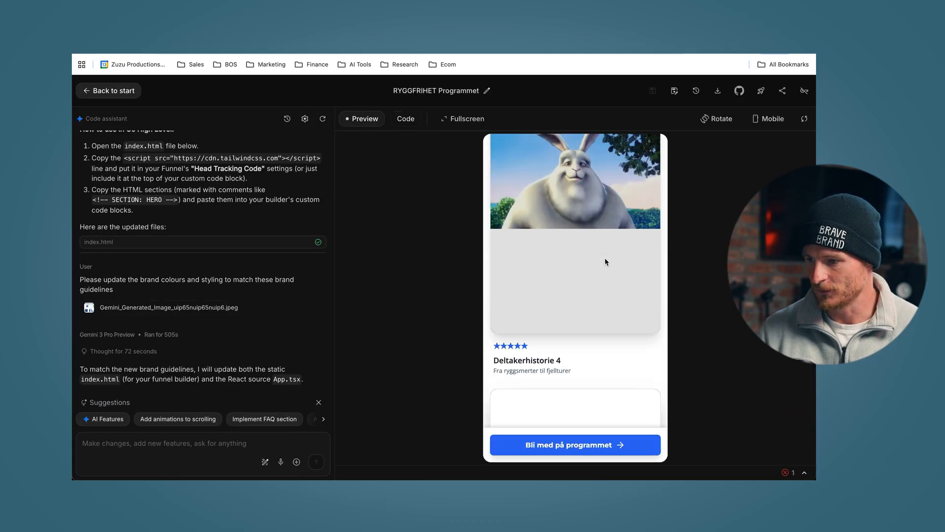
scroll(606, 262, down, 2)
scroll(606, 261, down, 5)
scroll(606, 262, down, 5)
scroll(606, 259, up, 4)
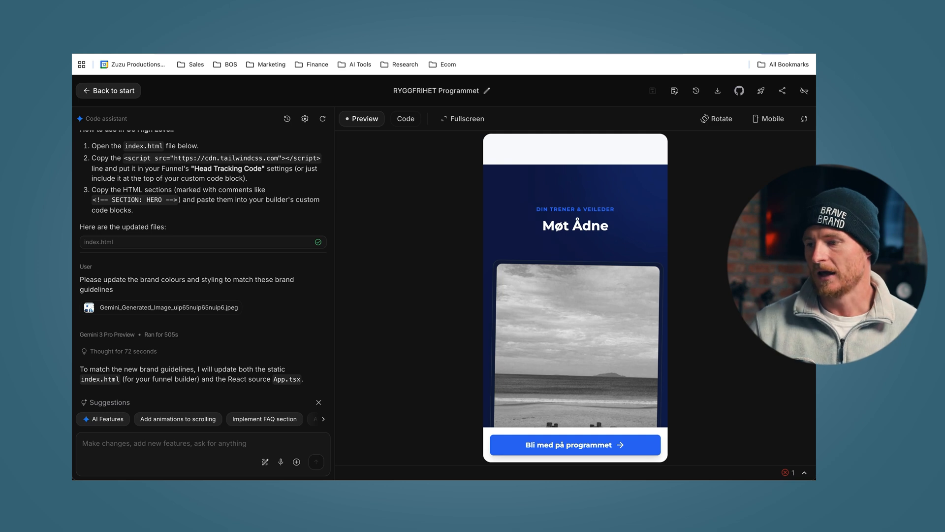
key(ctrl+t)
- Open Google Gemini from the AI Tools bookmarks, check its model menu, then return to the app's source code in AI Studio
click(354, 65)
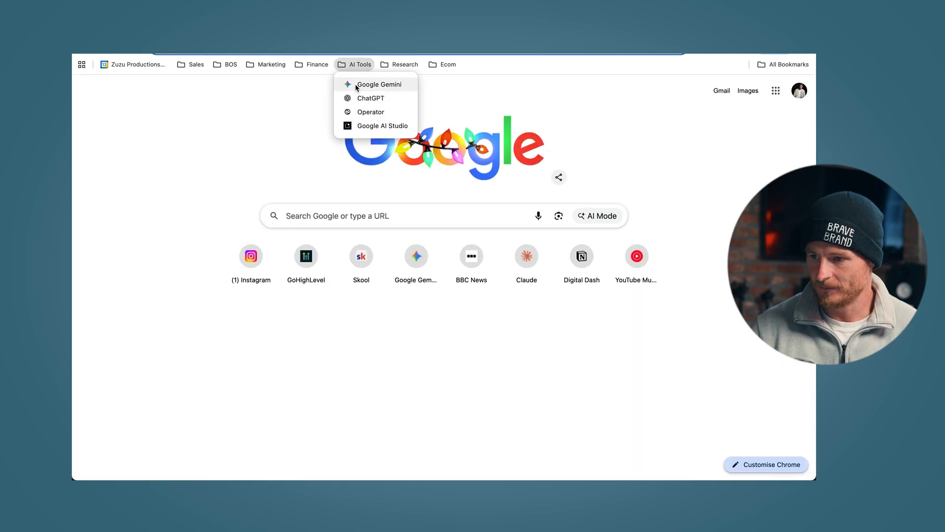
click(356, 86)
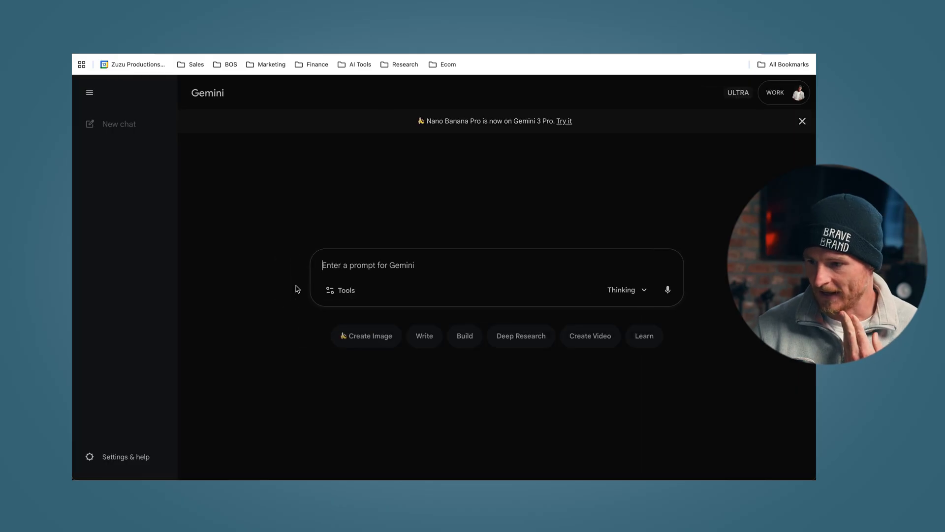
click(654, 289)
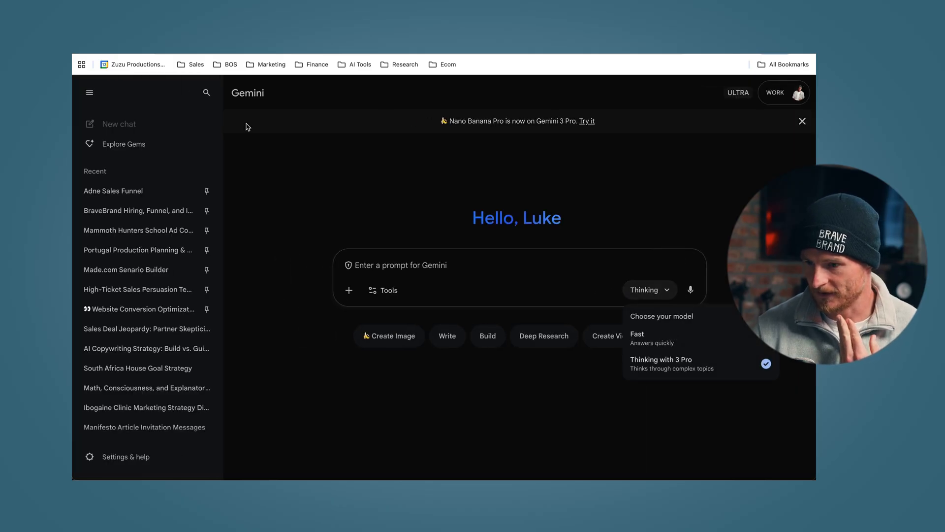
click(90, 93)
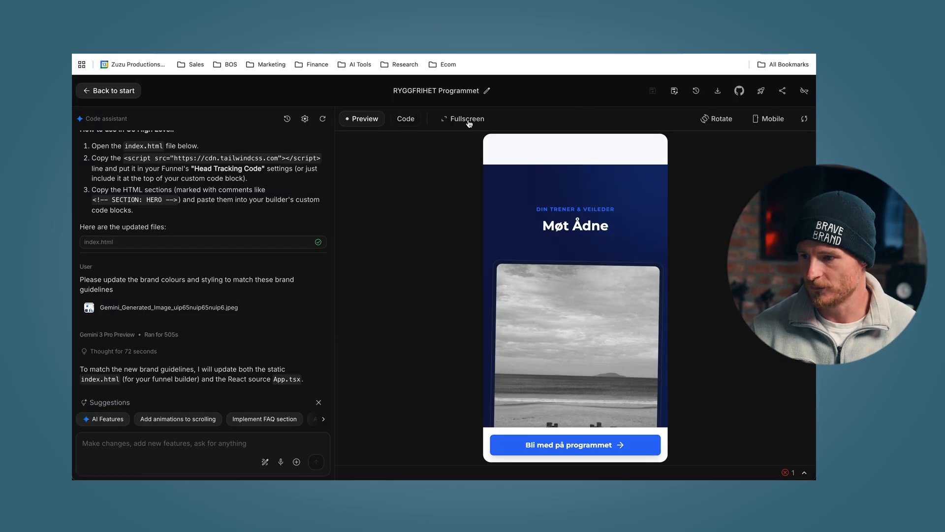
click(407, 118)
scroll(505, 369, down, 2)
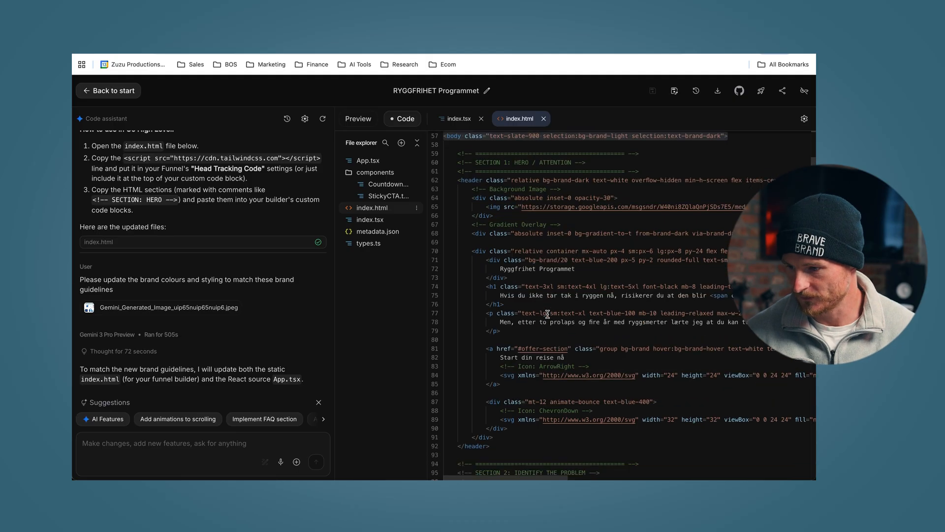
scroll(505, 409, down, 2)
drag(505, 409, 431, 280)
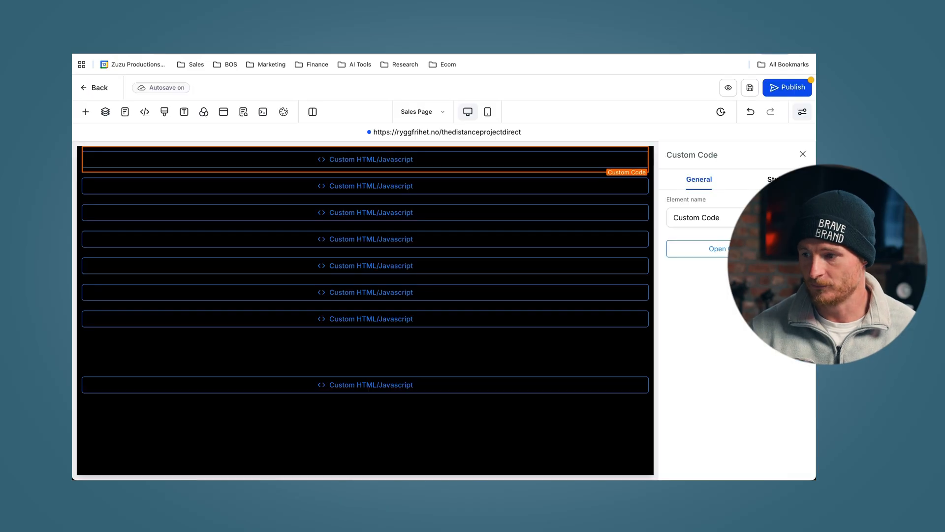
- Preview the Ryggfrihet sales page as visitors see it
click(728, 89)
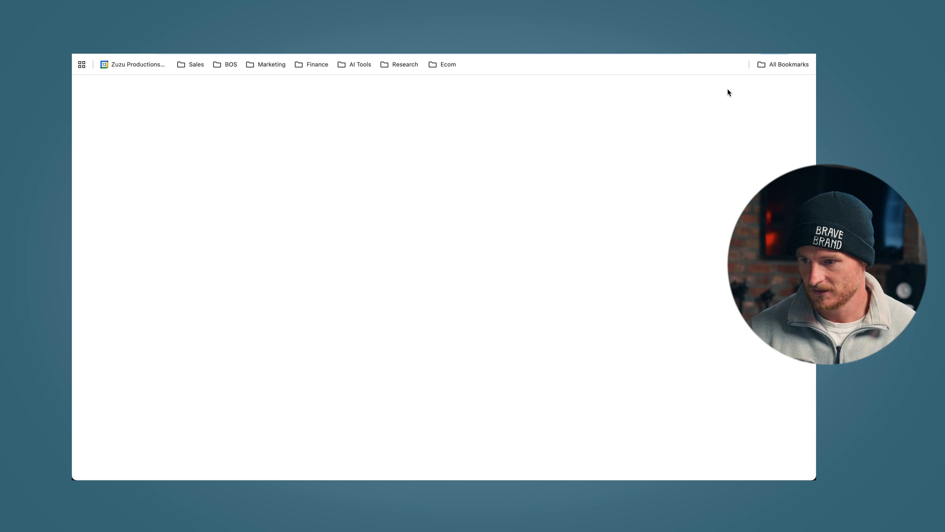
scroll(682, 141, down, 3)
scroll(682, 141, up, 1)
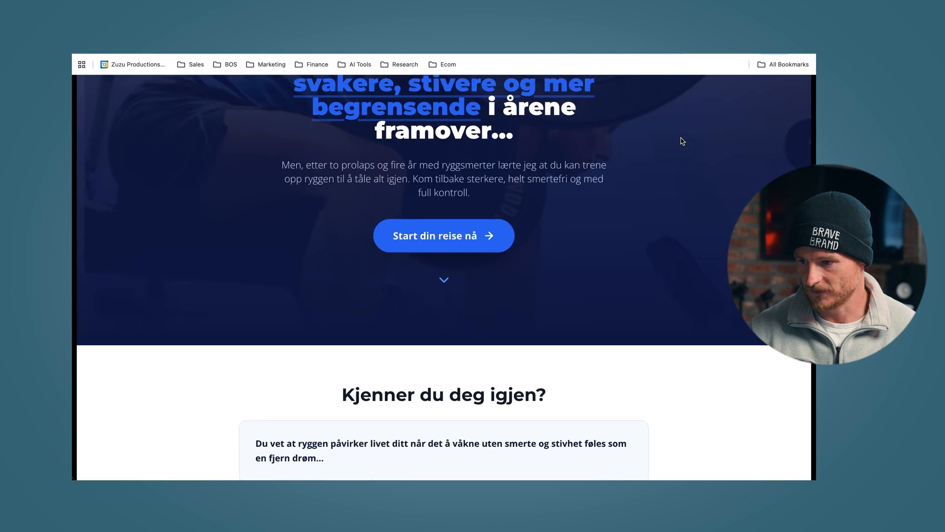
scroll(682, 141, down, 1)
scroll(682, 140, up, 4)
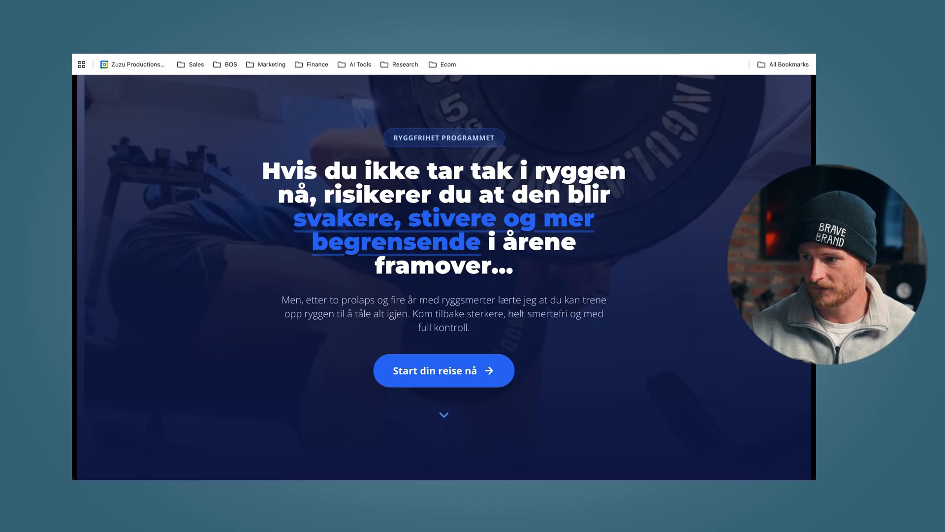
- Paste the hero header HTML into the Gemini prompt with blank lines above it and correct 'backgriund' to 'background'
key(ctrl+v)
scroll(395, 254, up, 10)
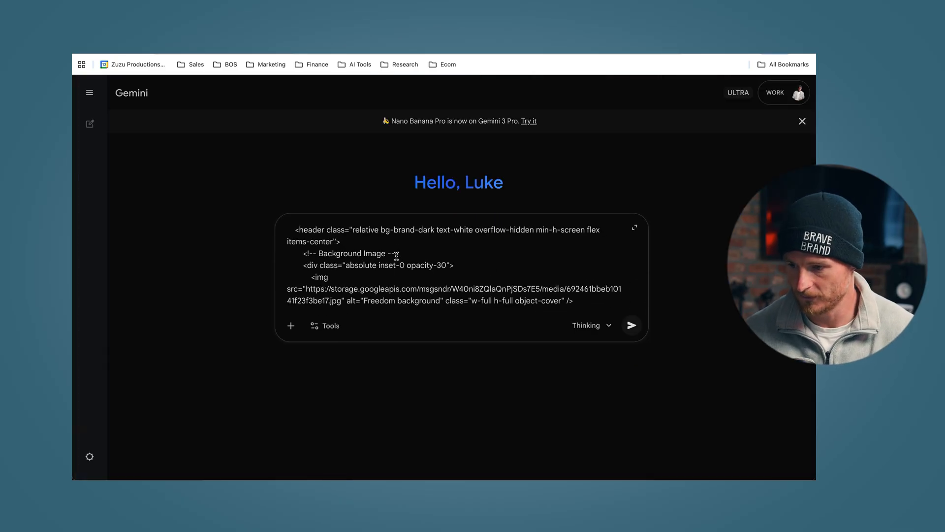
key(Return)
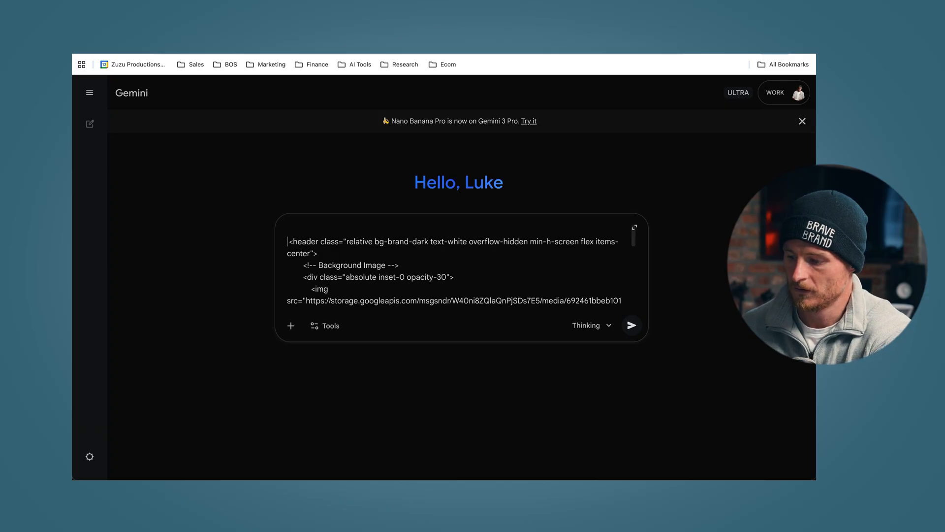
key(Return)
text(Here is a custom code bloc im working with, please change the backgriund im)
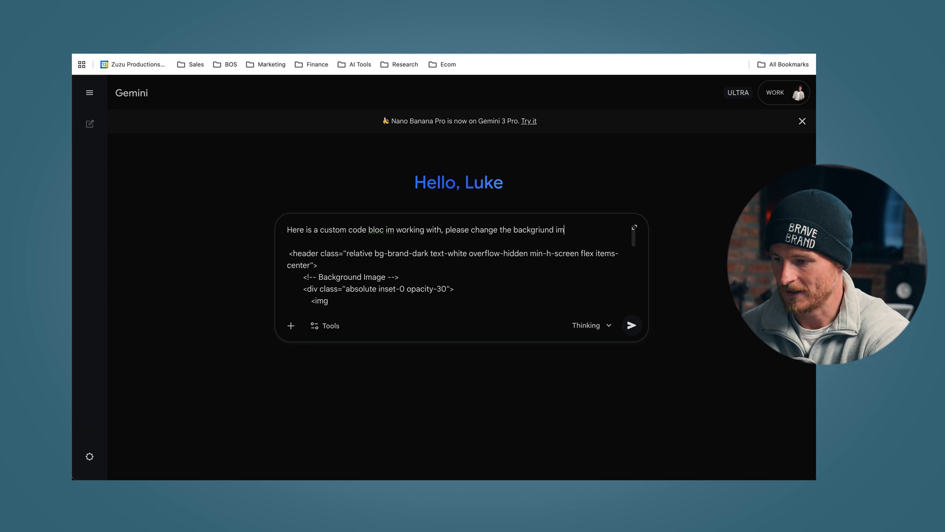
text(age to this:)
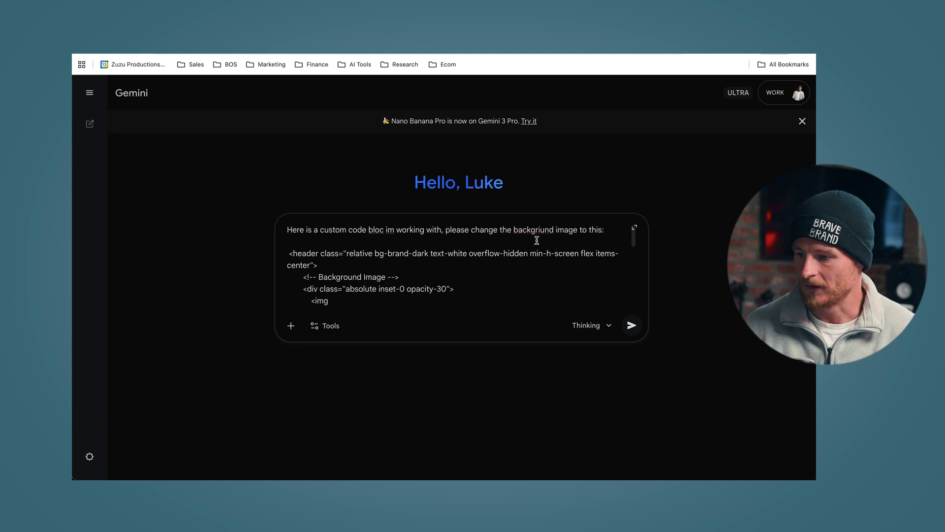
right_click(533, 230)
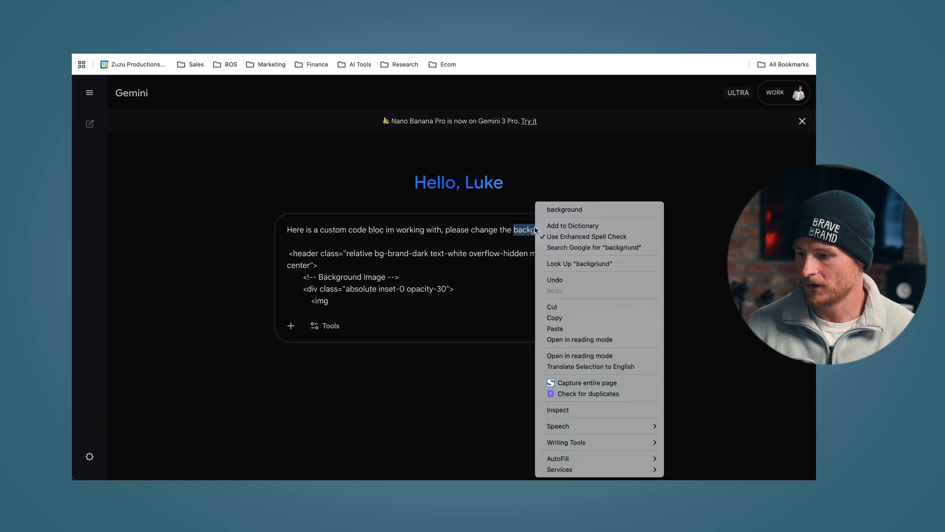
click(556, 210)
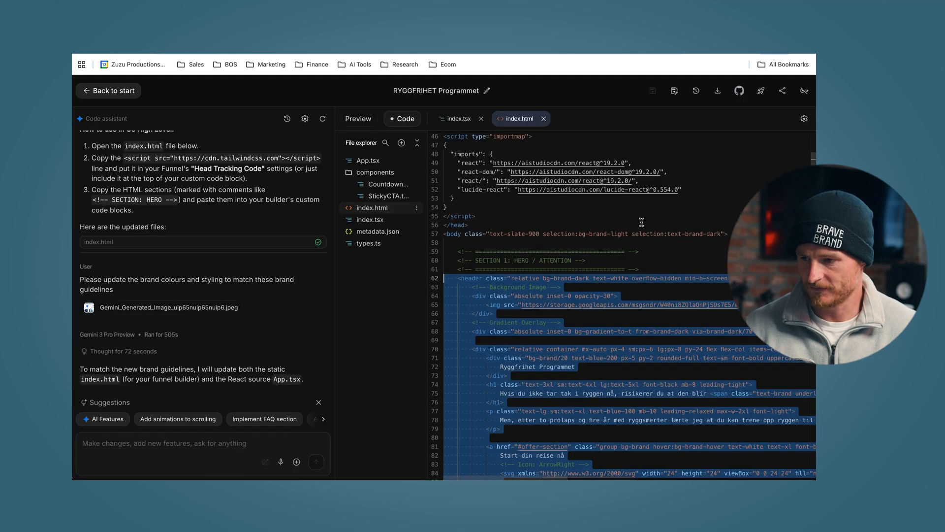
scroll(641, 222, up, 2)
scroll(641, 222, up, 4)
scroll(641, 221, up, 4)
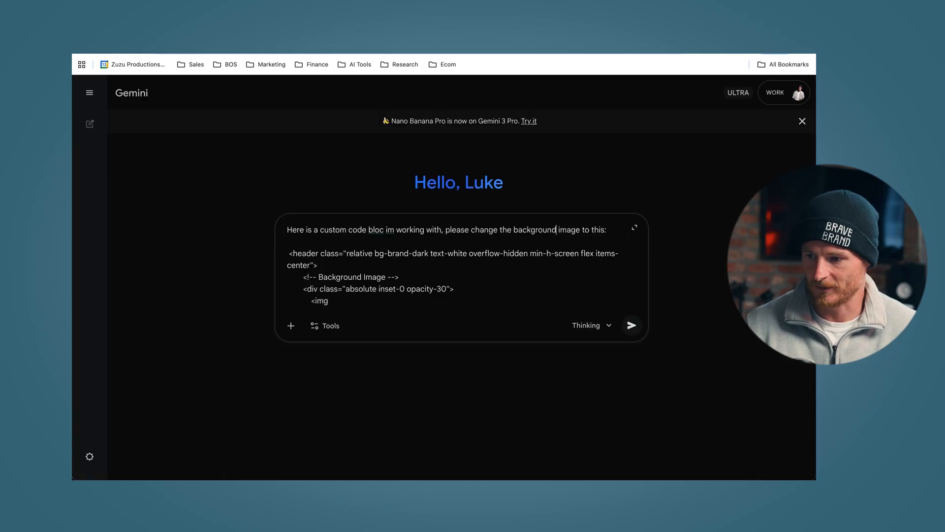
- Inspect the pasted header code in the prompt by selecting parts of it from the header tag to its closing lines
mouse_move(362, 304)
mouse_down()
mouse_move(288, 260)
mouse_move(334, 301)
mouse_move(288, 260)
mouse_up()
click(384, 315)
click(359, 300)
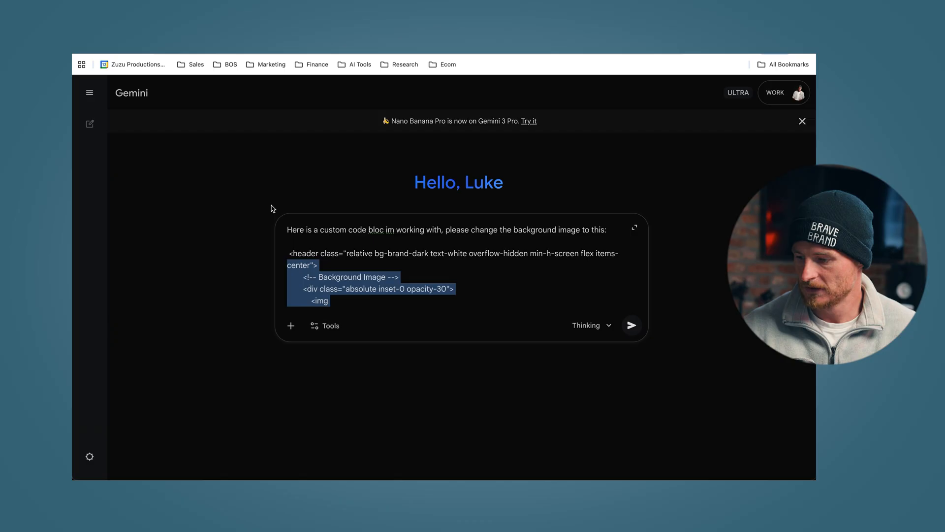
drag(333, 301, 288, 252)
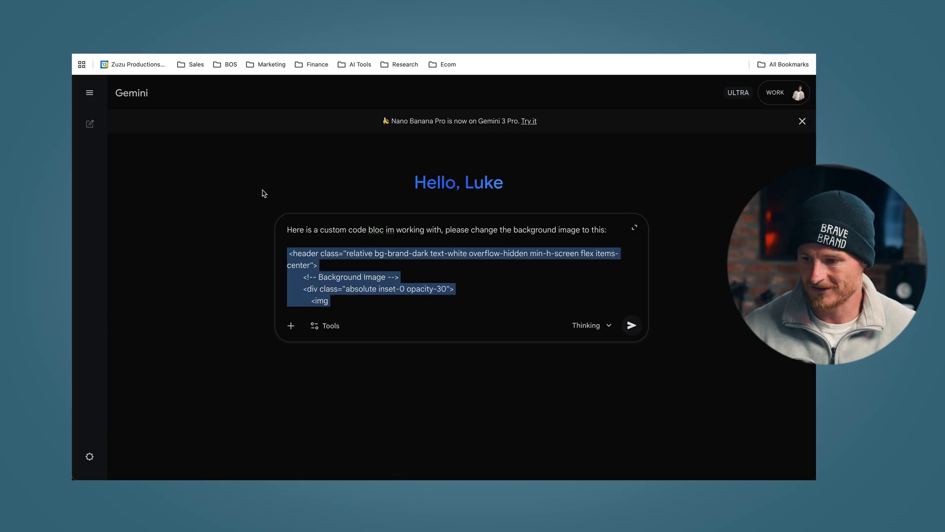
click(292, 230)
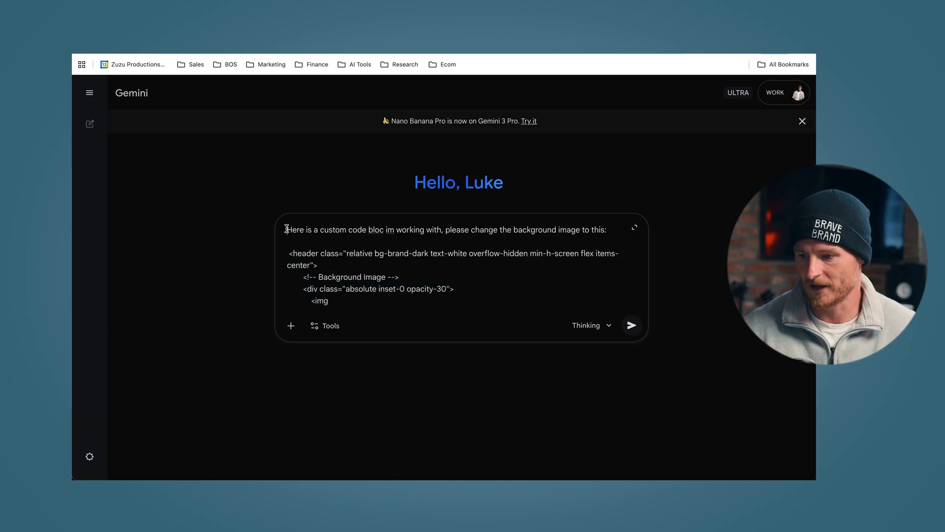
drag(286, 229, 376, 313)
scroll(375, 314, down, 5)
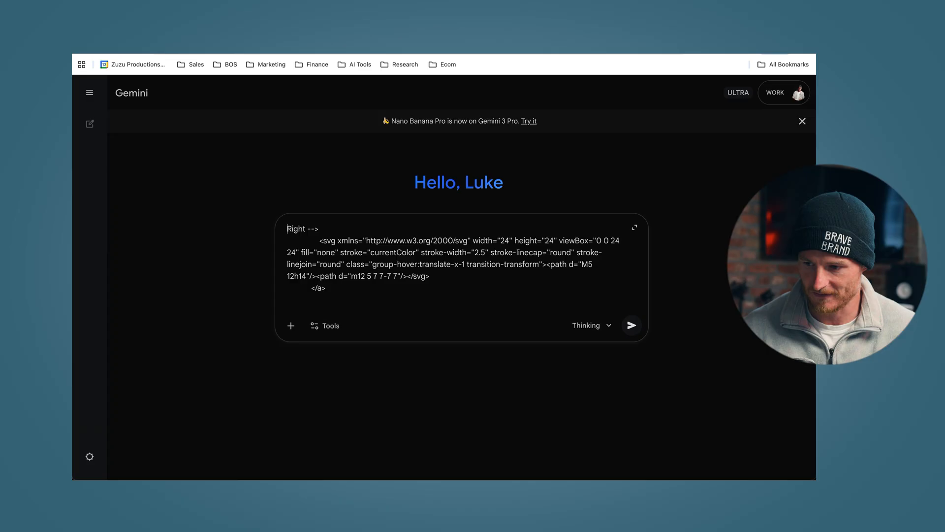
drag(326, 289, 288, 230)
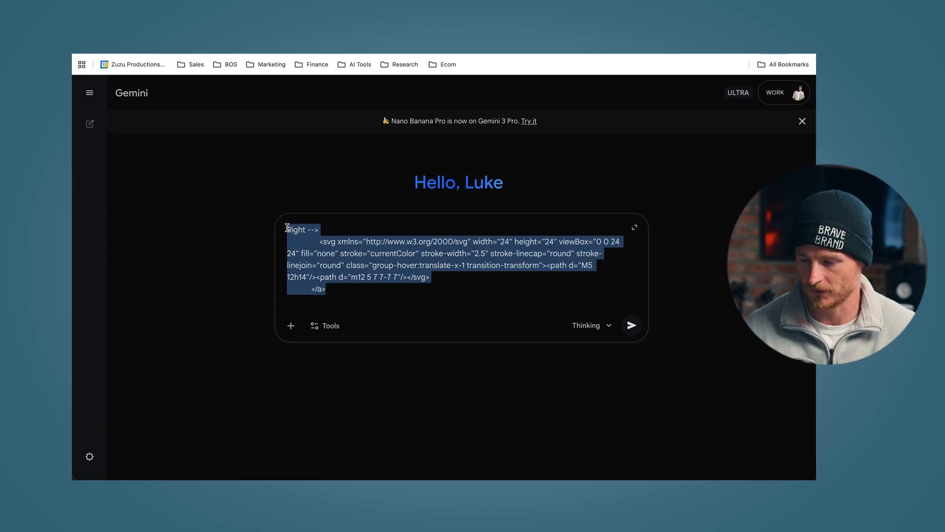
scroll(405, 261, down, 2)
- Send the full background-image prompt to Gemini, then stop the reply to recover the prompt
key(ctrl+a)
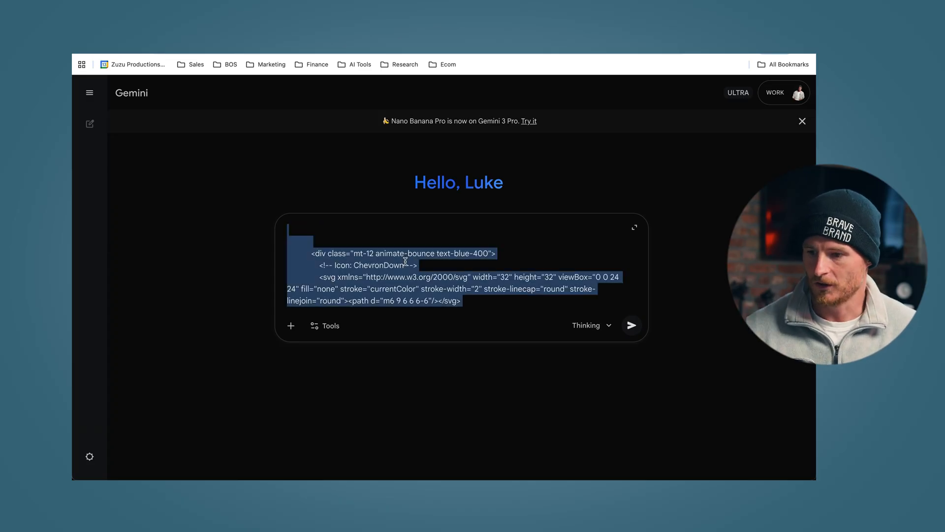
key(Return)
click(632, 440)
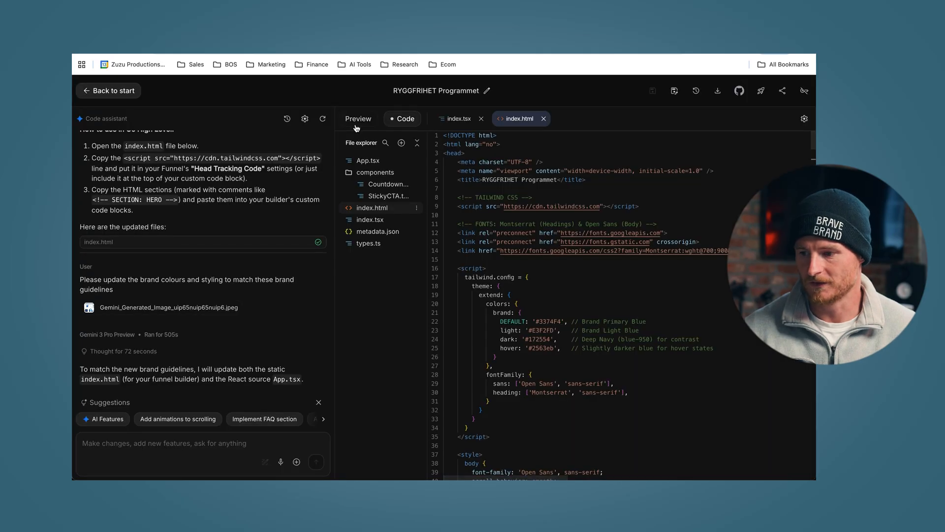
- View the RYGGFRIHET Programmet page as a live mobile preview
click(356, 124)
scroll(564, 242, up, 5)
scroll(561, 237, up, 5)
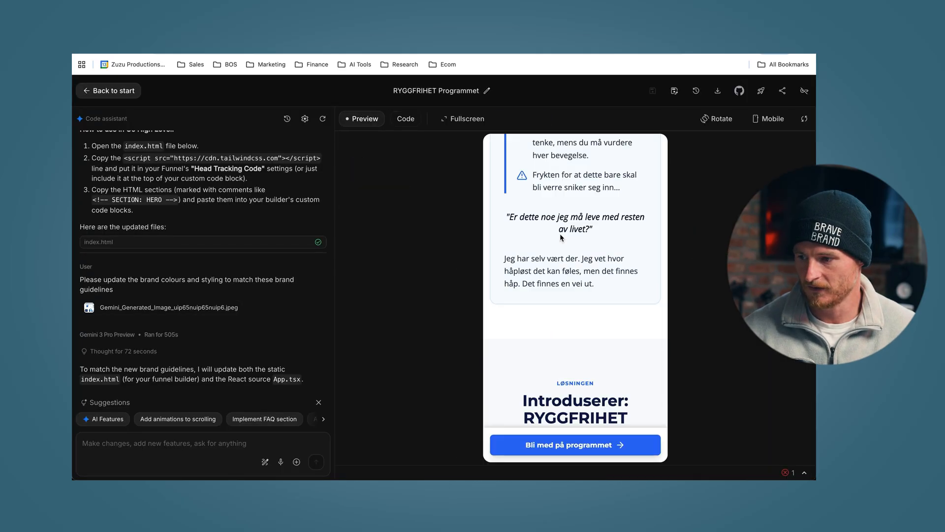
scroll(562, 236, up, 5)
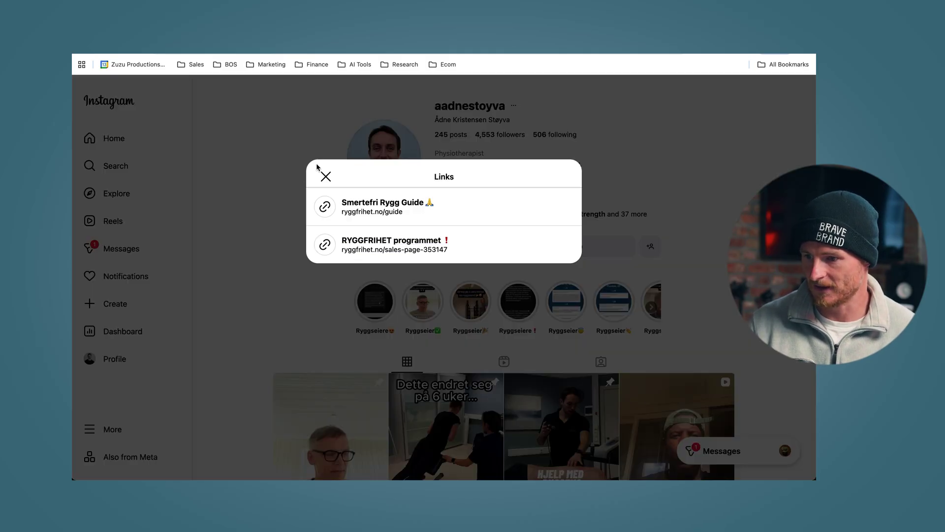
- Dismiss the Links dialog to see the physiotherapist's profile
click(326, 175)
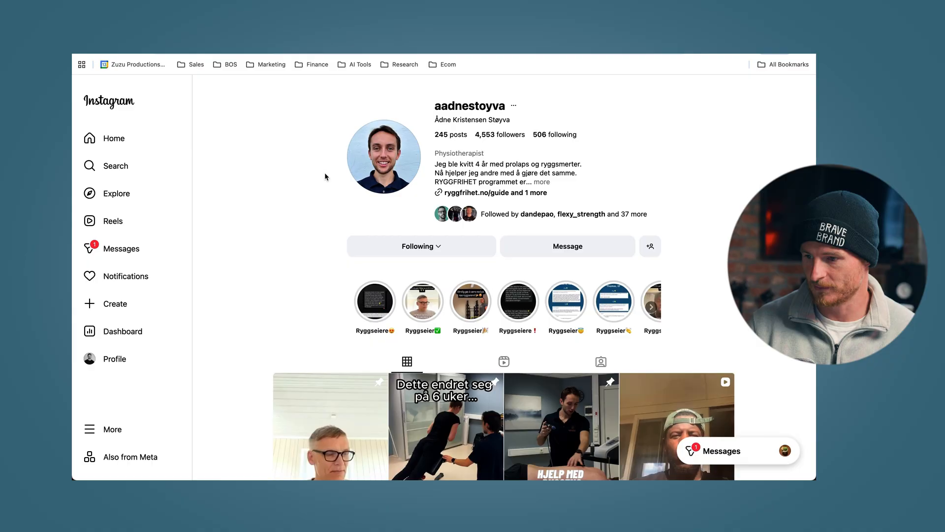
scroll(325, 176, down, 1)
scroll(453, 180, down, 2)
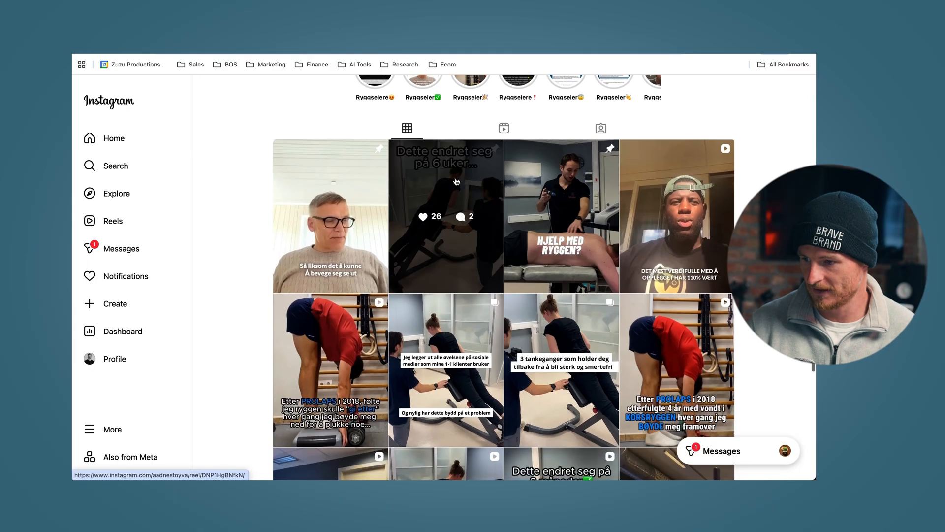
scroll(455, 181, up, 3)
scroll(457, 181, down, 1)
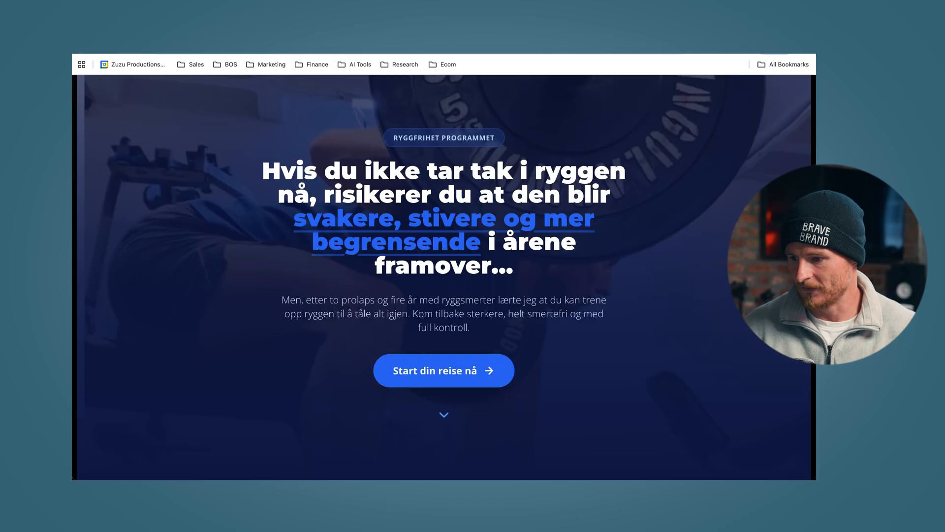
- Verify the 'JA! Gi meg tilgang nå' offer button opens the checkout popup, then close it
click(427, 364)
scroll(429, 367, down, 5)
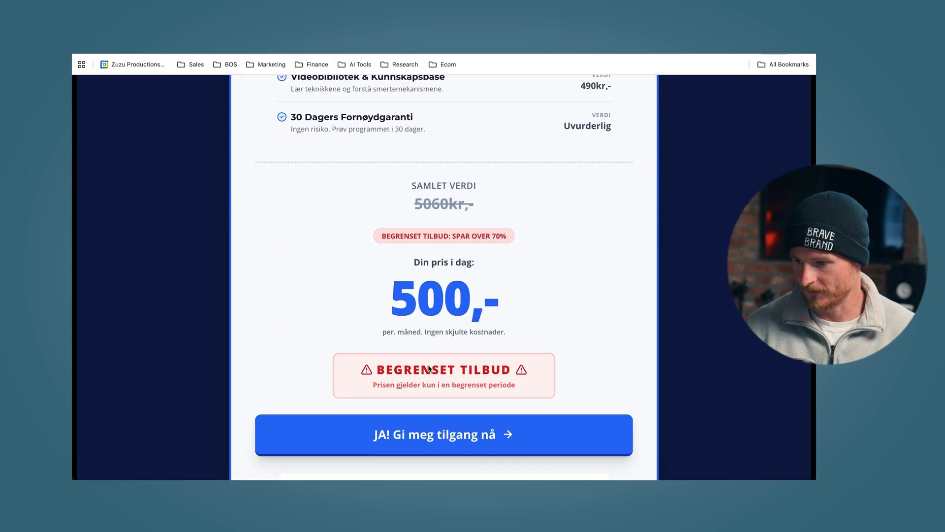
click(352, 412)
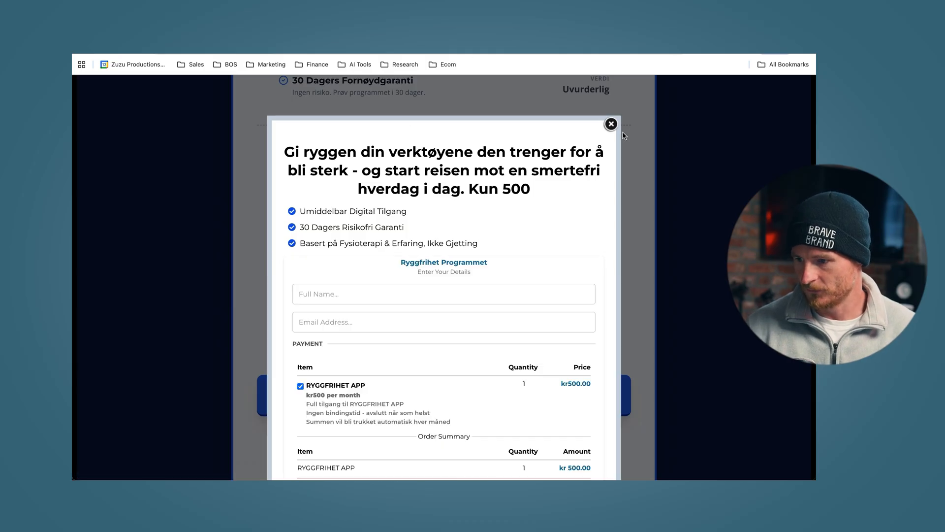
click(611, 124)
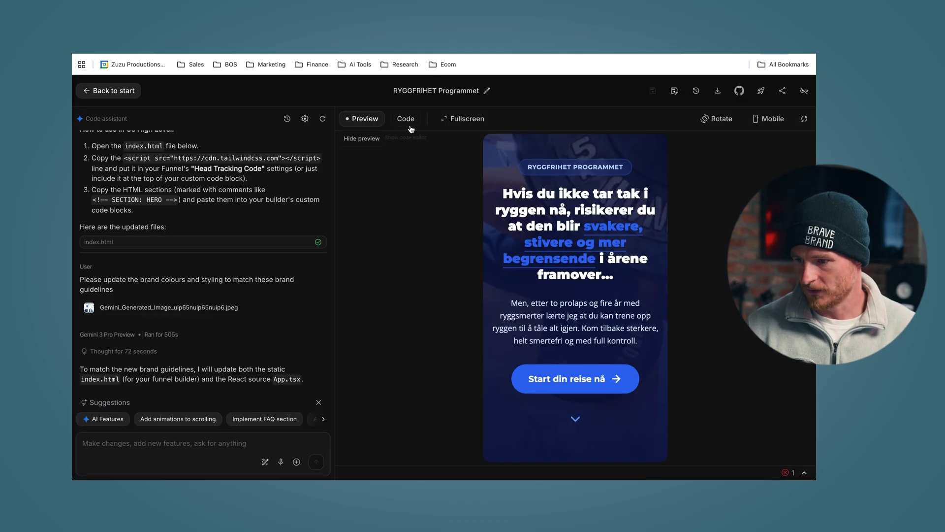
- Show the index.html source in place of the page preview
click(412, 125)
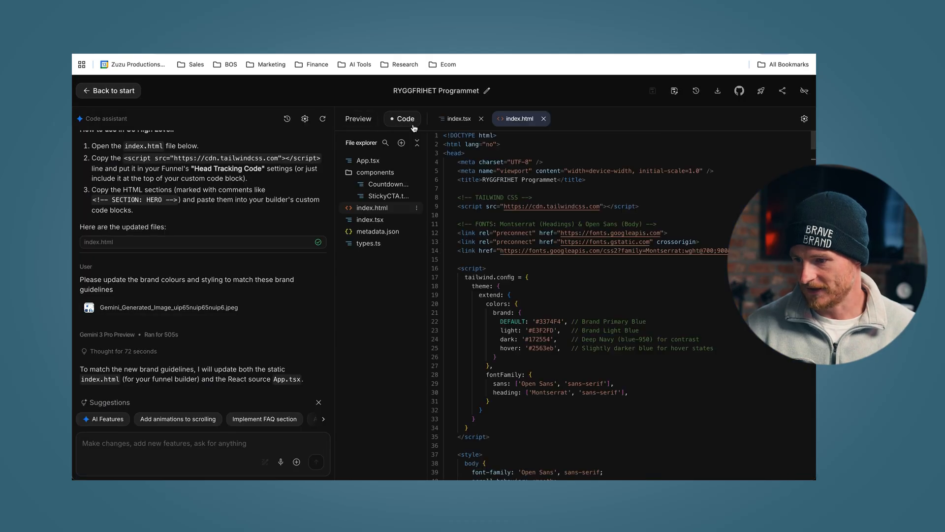
scroll(496, 284, down, 15)
scroll(497, 283, down, 15)
scroll(497, 283, down, 15)
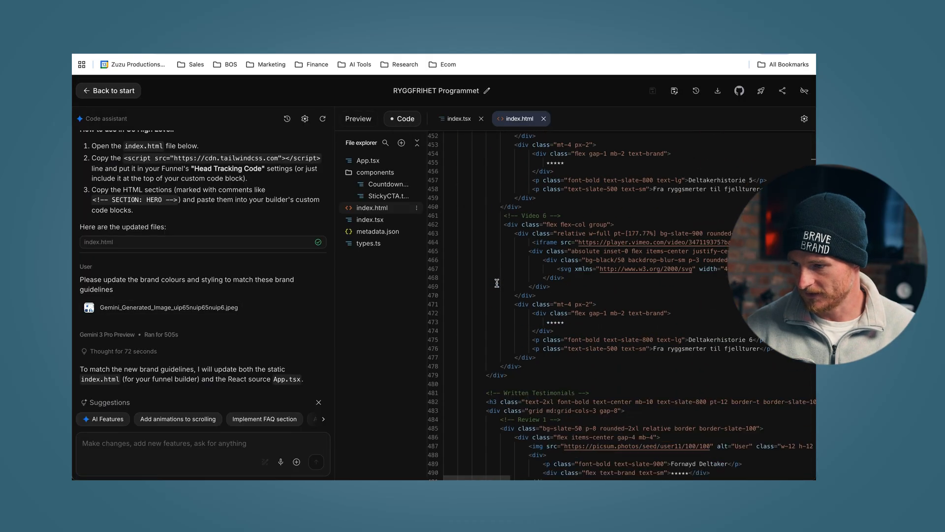
scroll(497, 283, down, 5)
scroll(497, 280, down, 5)
scroll(498, 278, down, 5)
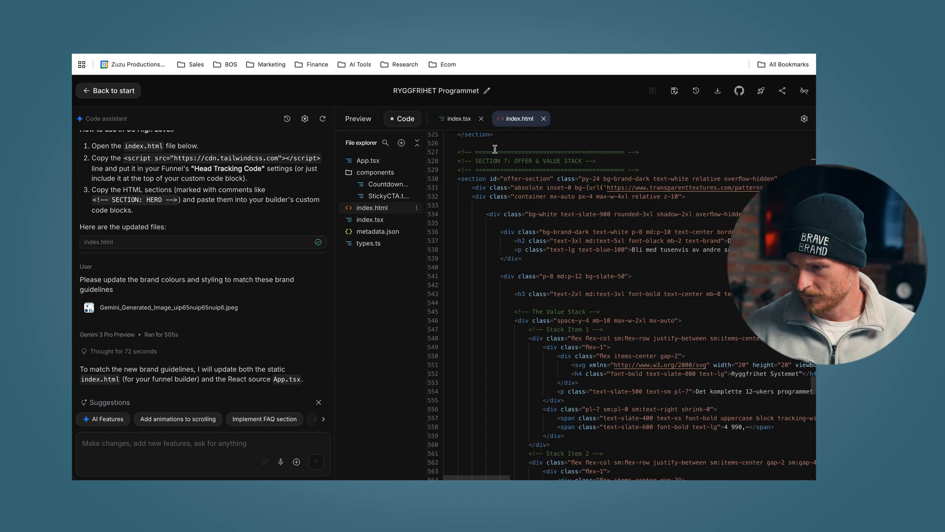
scroll(468, 199, up, 2)
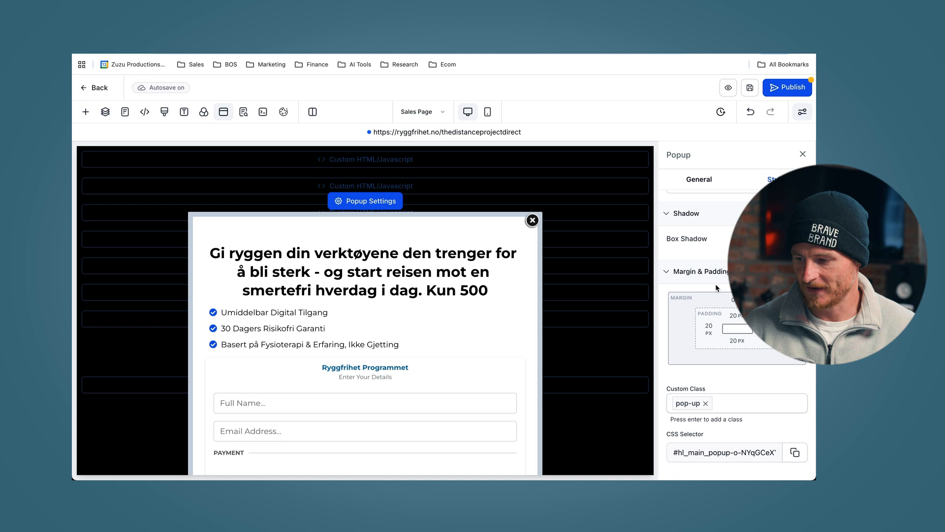
- Check the popup's custom class, then test and close the kr500 RYGGFRIHET APP checkout popup
click(699, 409)
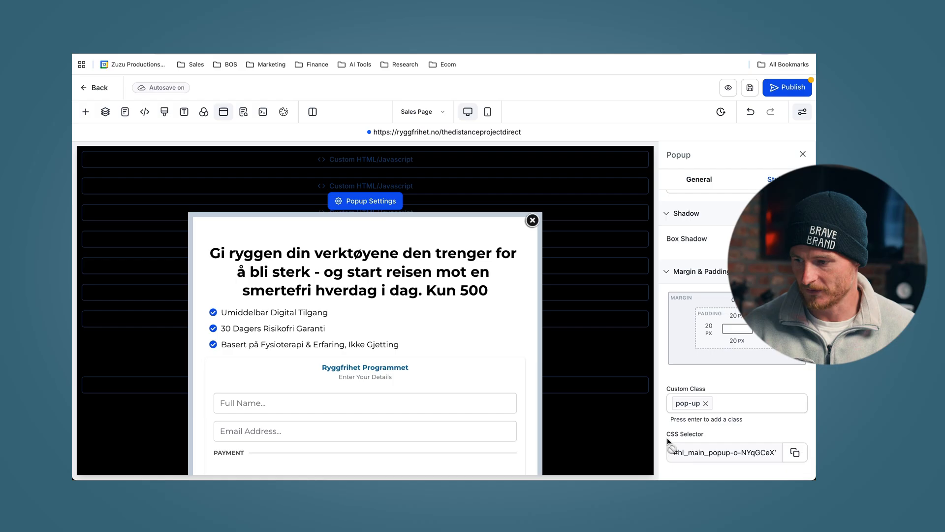
click(691, 409)
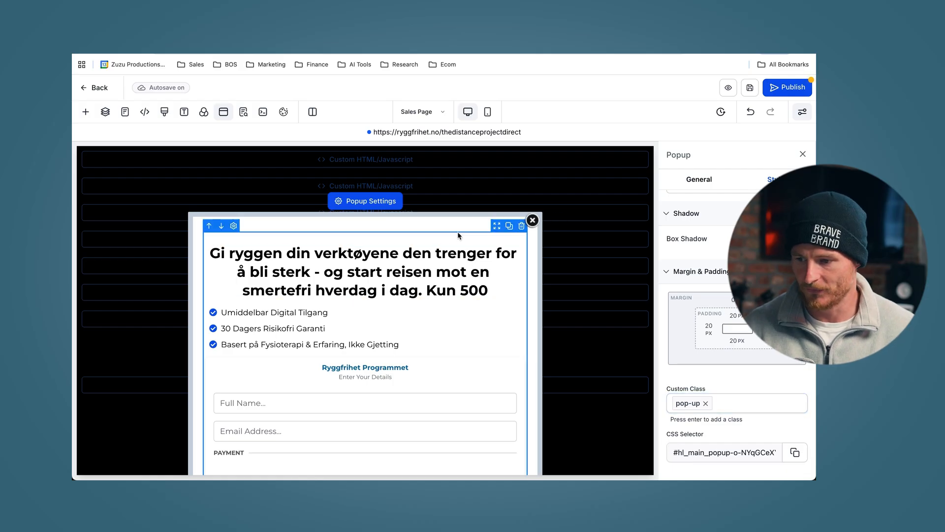
scroll(458, 235, down, 2)
scroll(447, 234, down, 3)
scroll(447, 234, down, 1)
scroll(446, 234, up, 5)
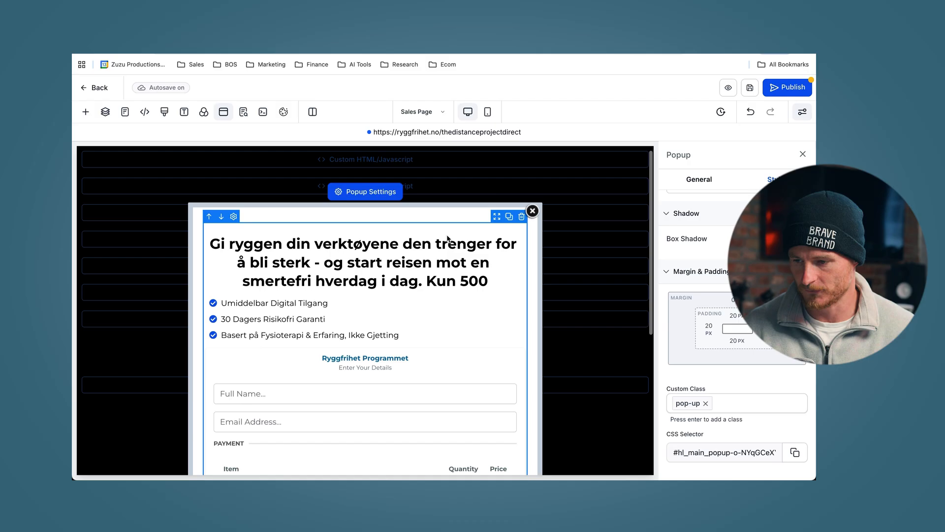
scroll(447, 235, down, 5)
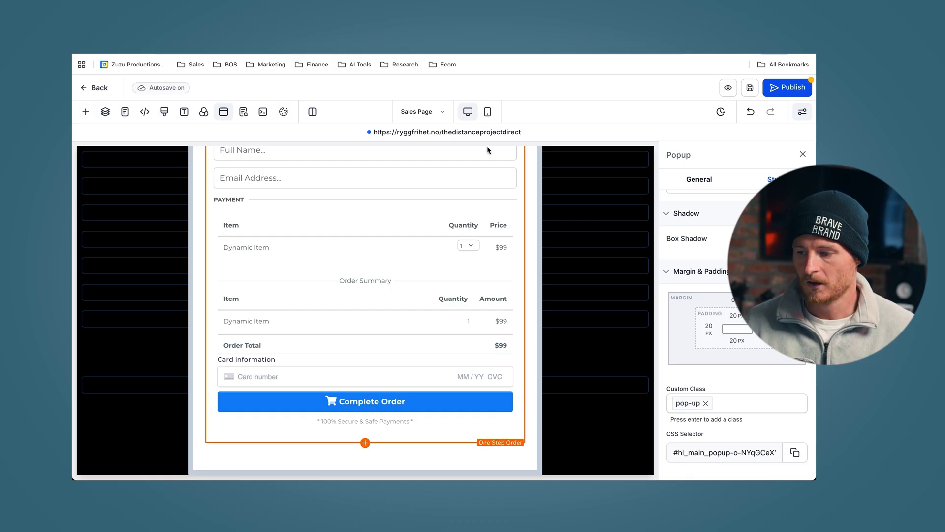
scroll(481, 237, up, 4)
click(532, 221)
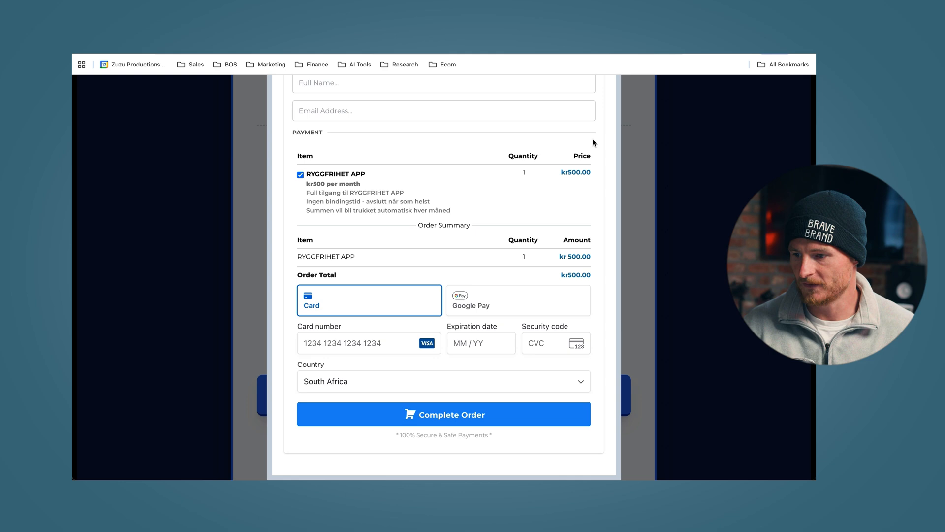
scroll(709, 165, up, 3)
click(612, 123)
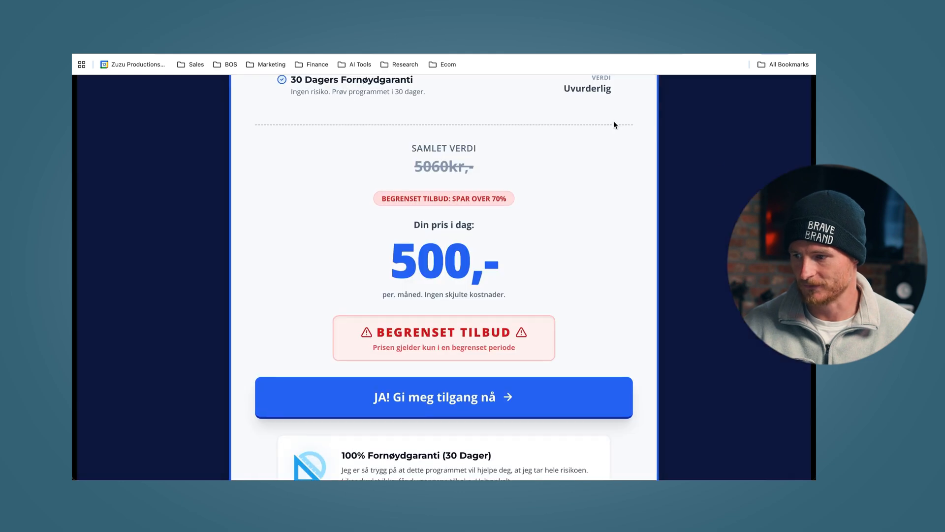
scroll(717, 155, up, 10)
scroll(717, 154, up, 10)
scroll(718, 158, up, 10)
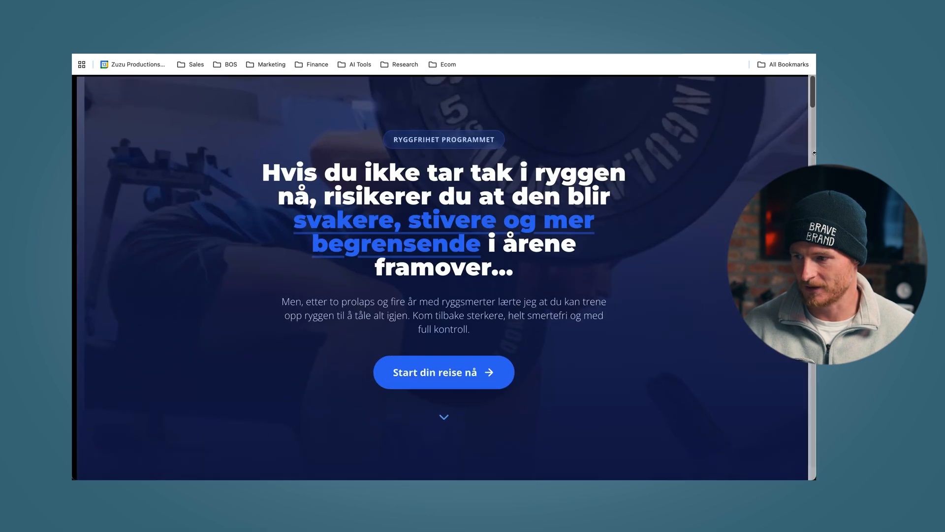
- Narrow the window to phone width to review the layout, then restore desktop width
drag(815, 153, 267, 129)
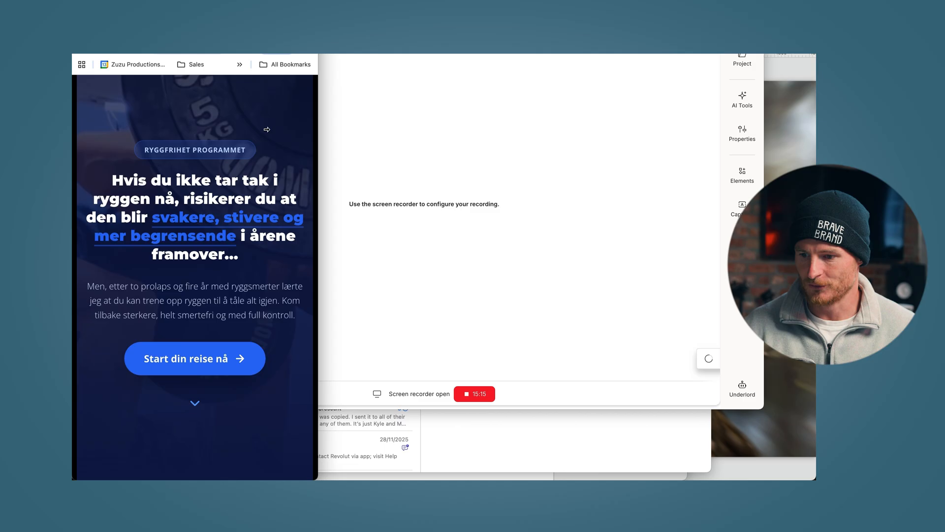
scroll(216, 132, down, 5)
scroll(214, 132, down, 5)
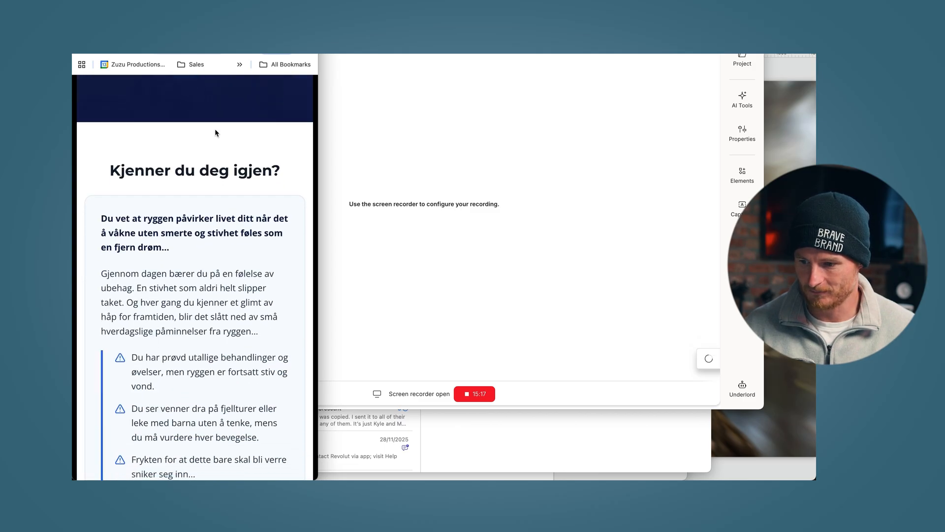
scroll(214, 133, down, 5)
scroll(215, 132, down, 5)
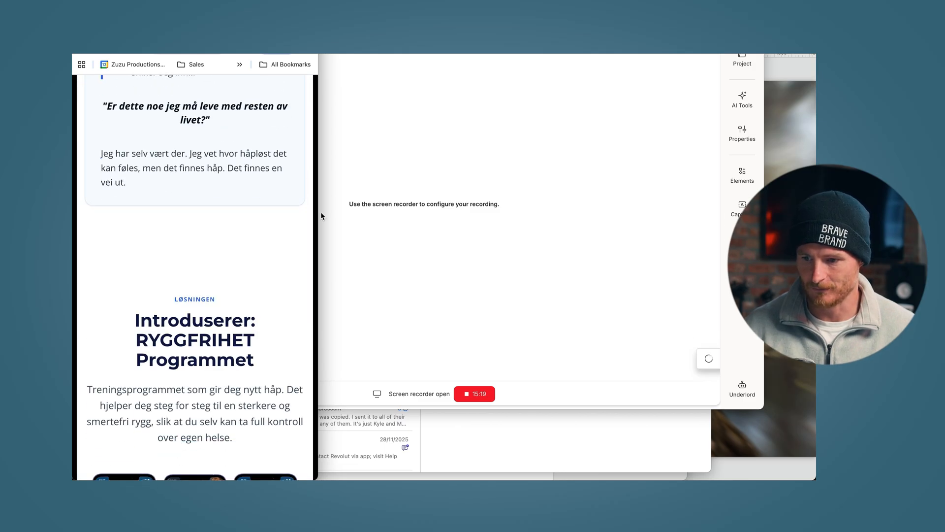
scroll(314, 296, down, 5)
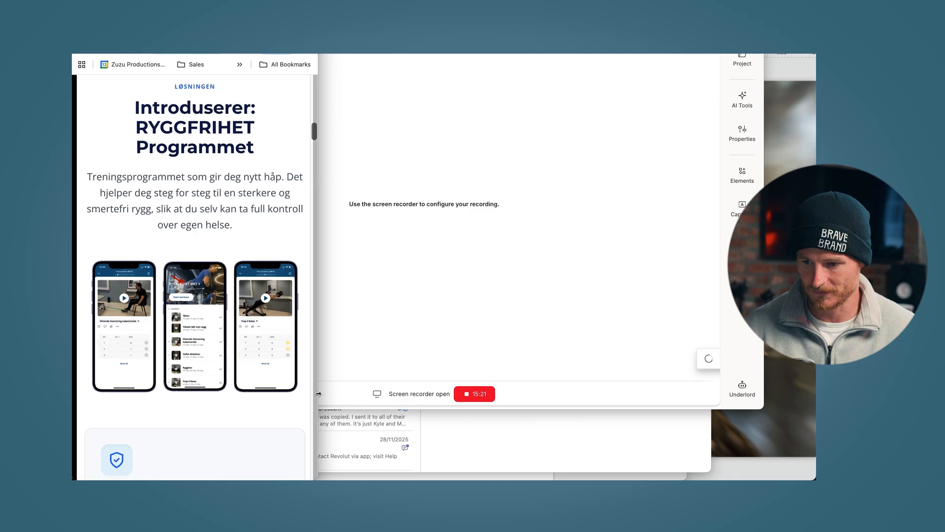
drag(318, 394, 814, 367)
scroll(593, 314, down, 5)
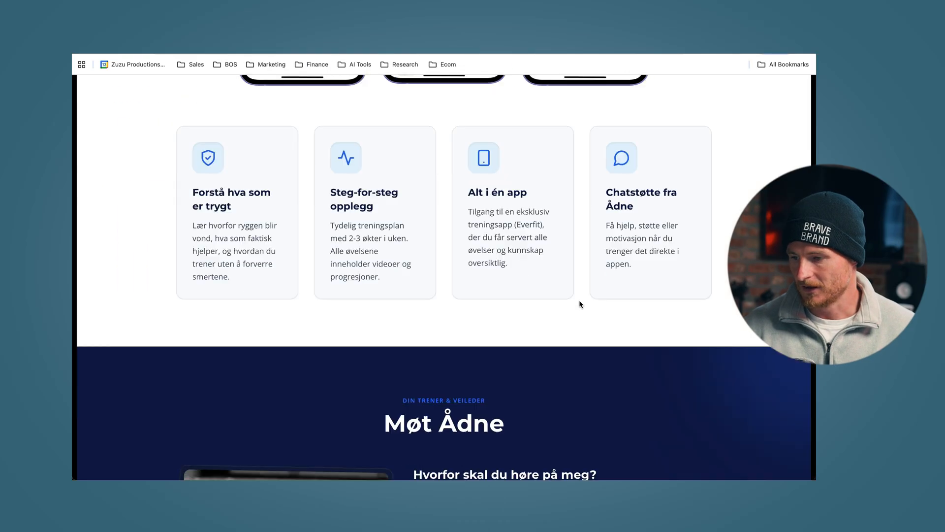
scroll(579, 300, down, 5)
scroll(580, 298, down, 5)
scroll(579, 296, down, 5)
scroll(580, 294, down, 3)
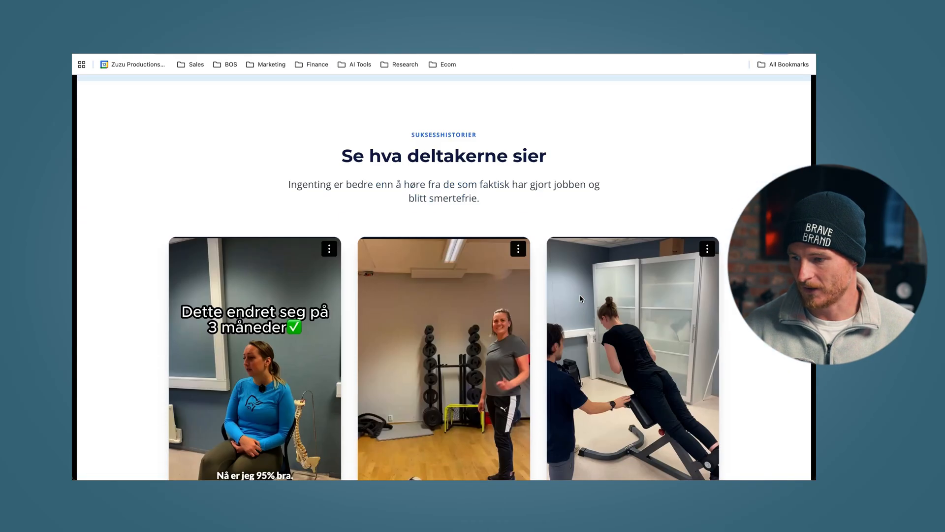
scroll(580, 295, down, 3)
scroll(376, 243, down, 1)
scroll(376, 244, up, 2)
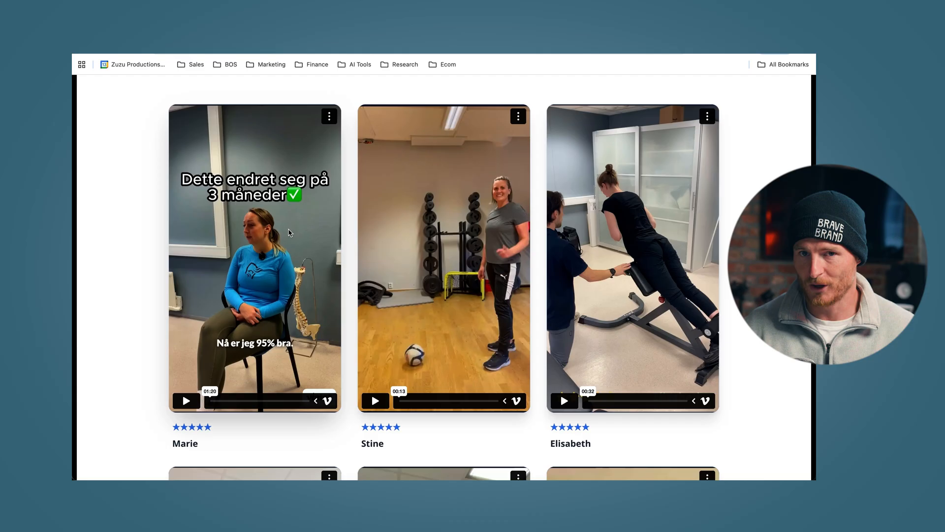
scroll(294, 226, down, 1)
scroll(295, 225, down, 2)
scroll(294, 225, down, 1)
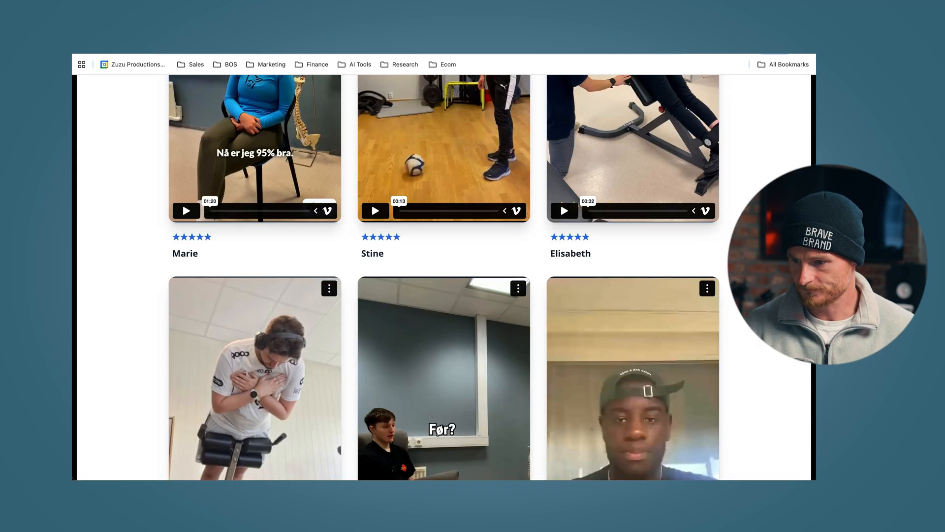
scroll(329, 220, down, 3)
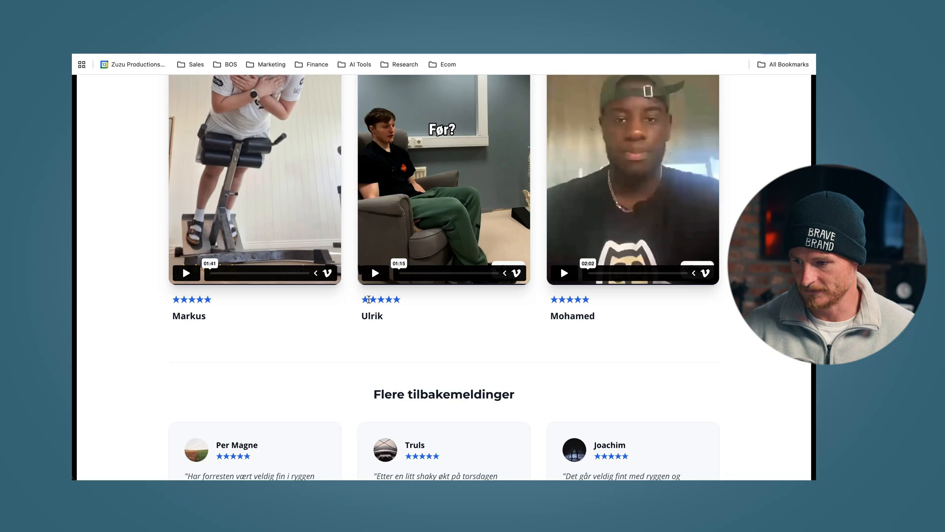
scroll(368, 300, down, 3)
scroll(369, 303, down, 1)
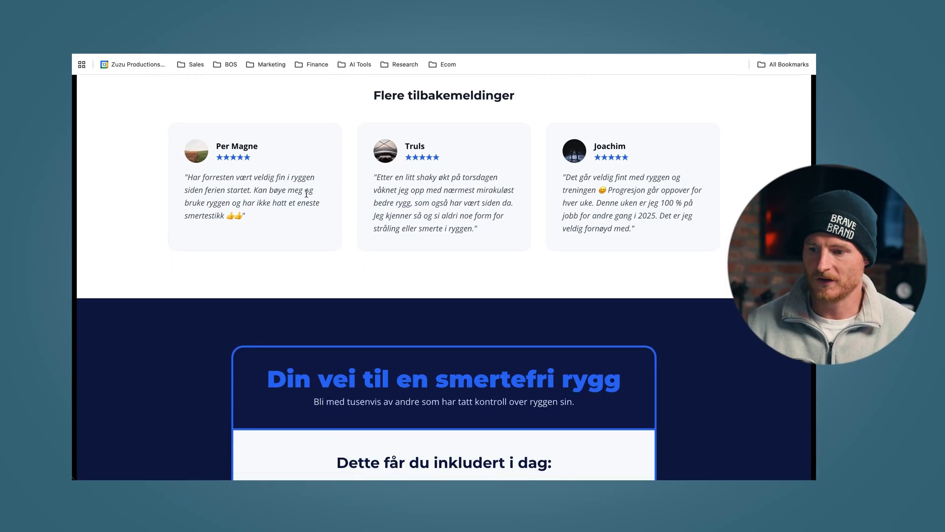
drag(163, 247, 650, 237)
click(284, 189)
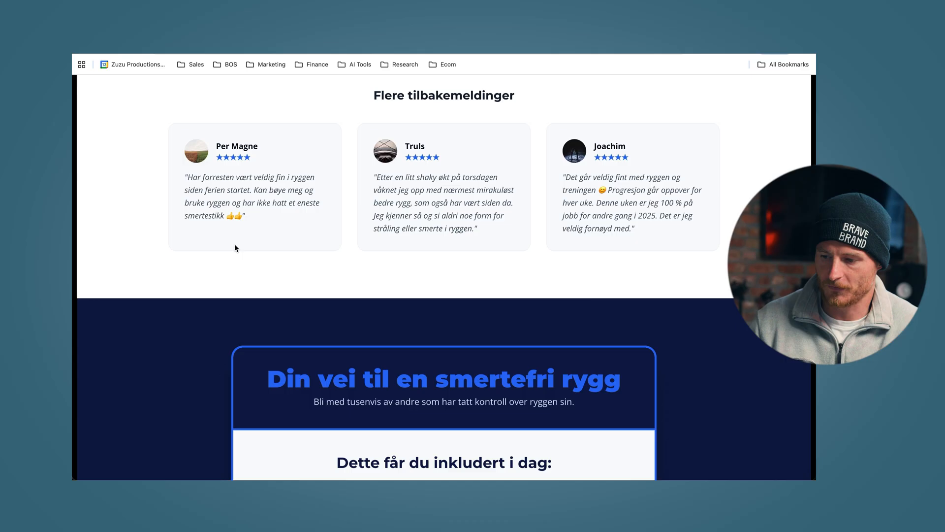
scroll(235, 244, down, 5)
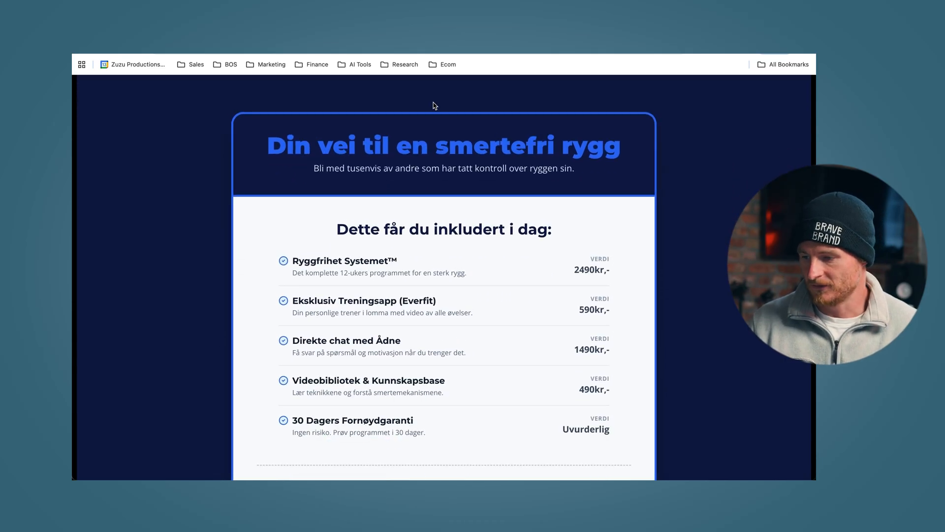
scroll(434, 105, down, 4)
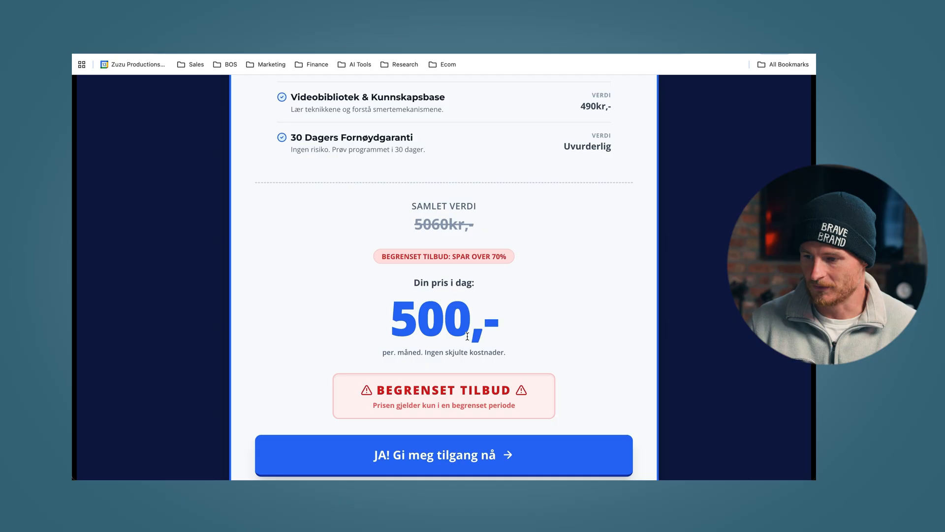
scroll(357, 251, down, 1)
scroll(357, 247, down, 3)
scroll(357, 246, down, 5)
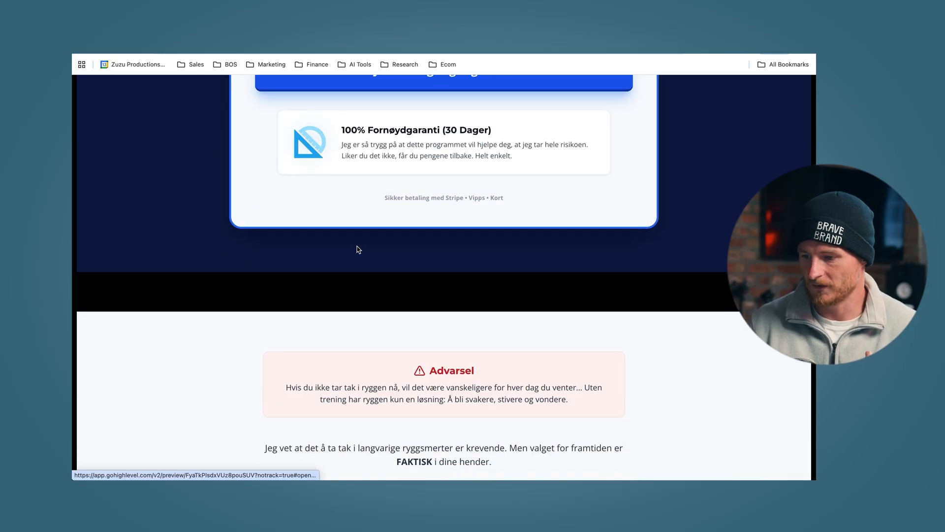
click(450, 362)
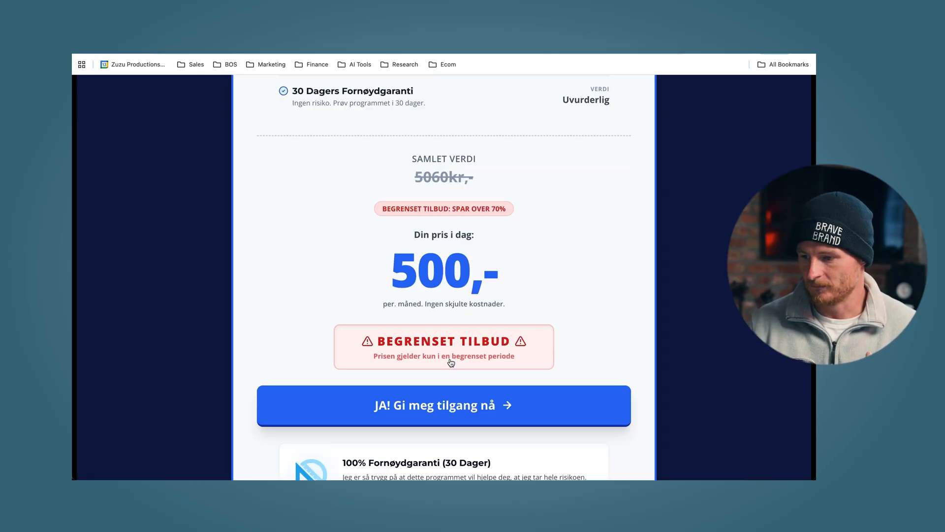
scroll(451, 363, up, 10)
scroll(451, 363, up, 10)
scroll(450, 363, up, 10)
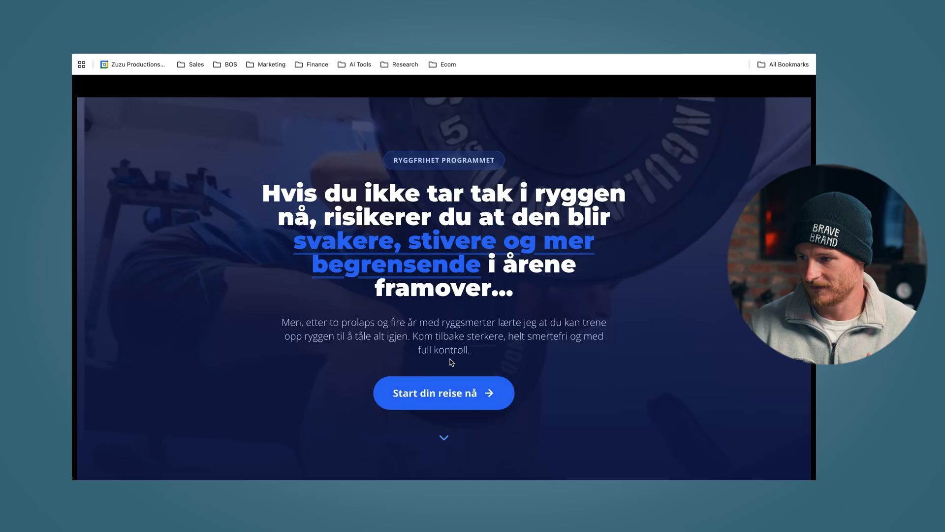
scroll(451, 362, down, 1)
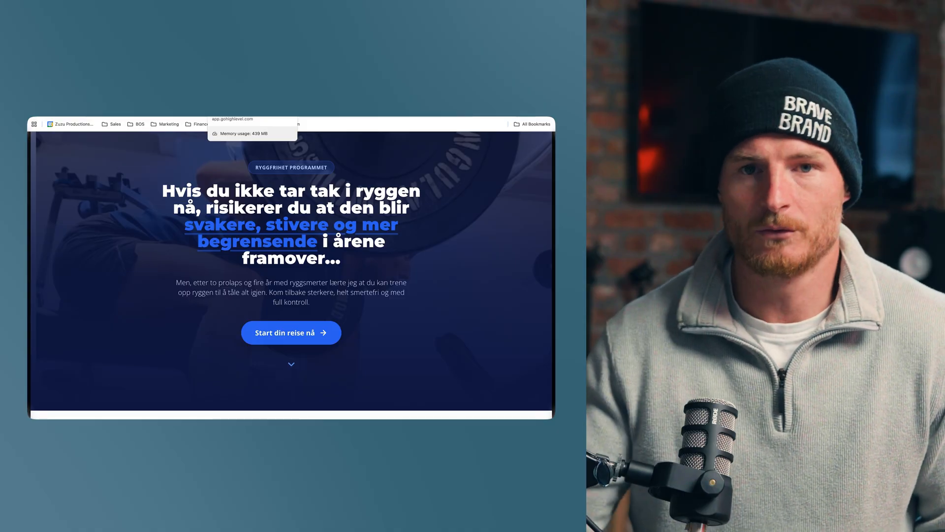
scroll(218, 214, down, 1)
scroll(219, 213, down, 1)
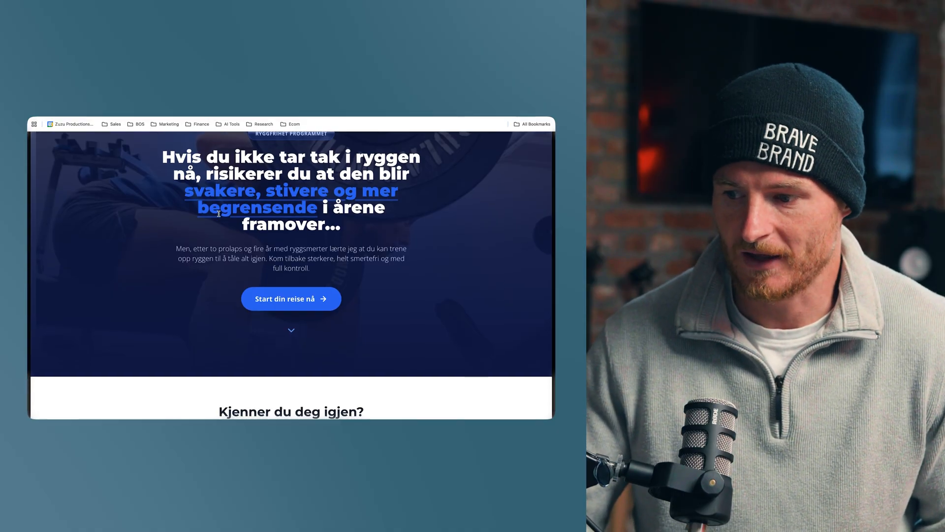
scroll(219, 214, down, 3)
scroll(219, 213, down, 1)
scroll(219, 214, down, 1)
scroll(219, 213, up, 5)
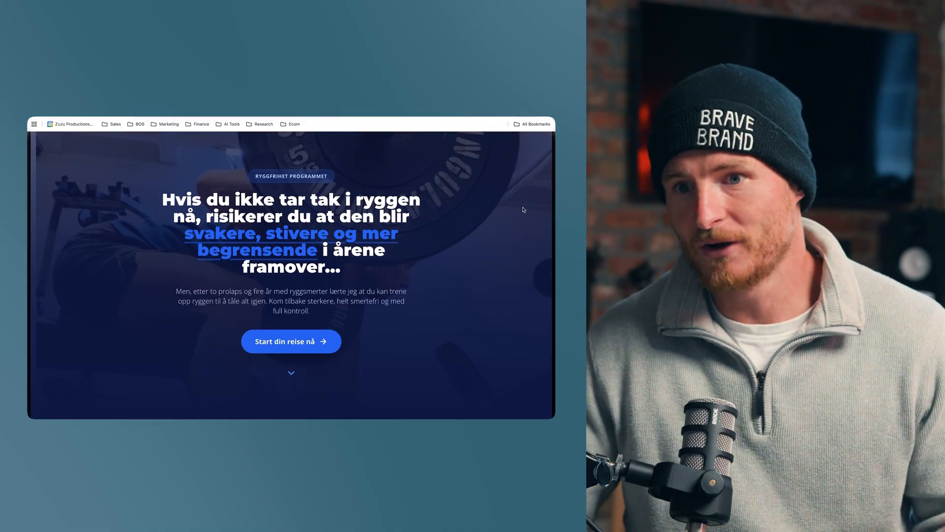
drag(176, 199, 374, 269)
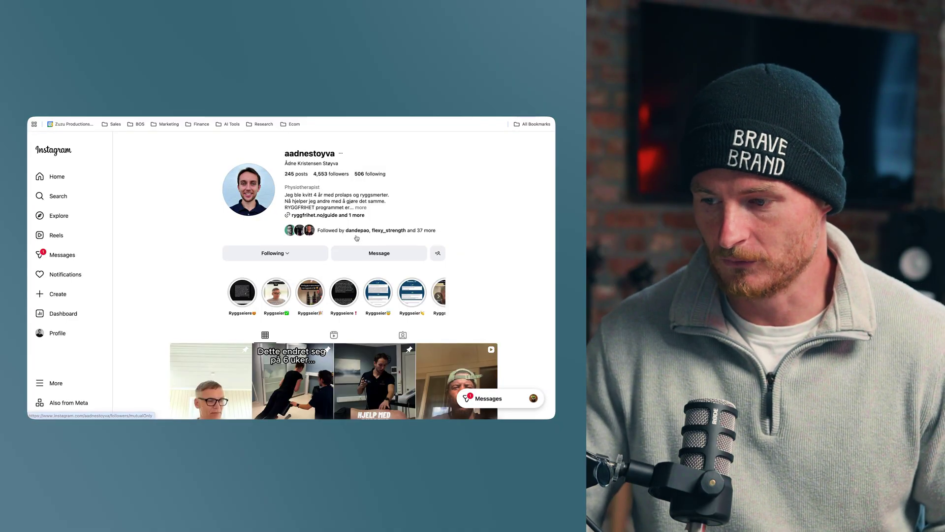
scroll(356, 237, down, 2)
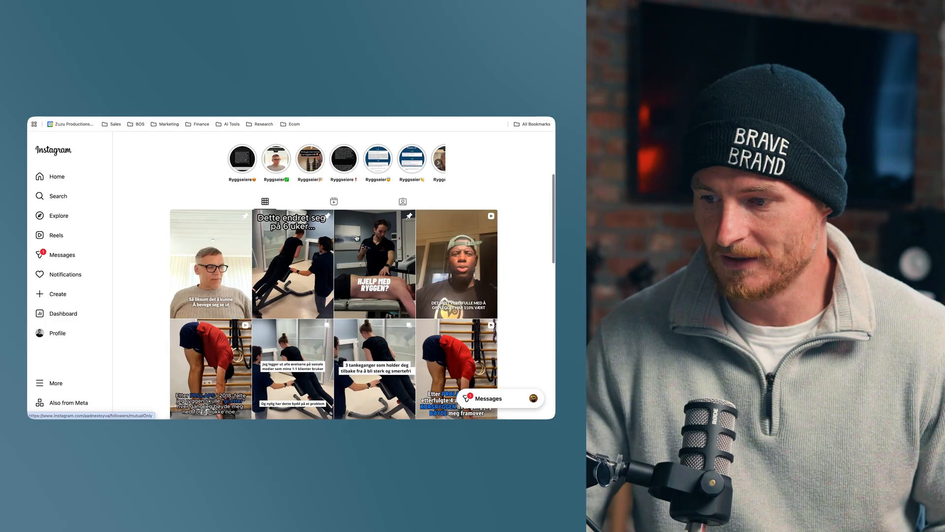
scroll(356, 239, down, 2)
scroll(355, 238, down, 2)
scroll(271, 274, up, 4)
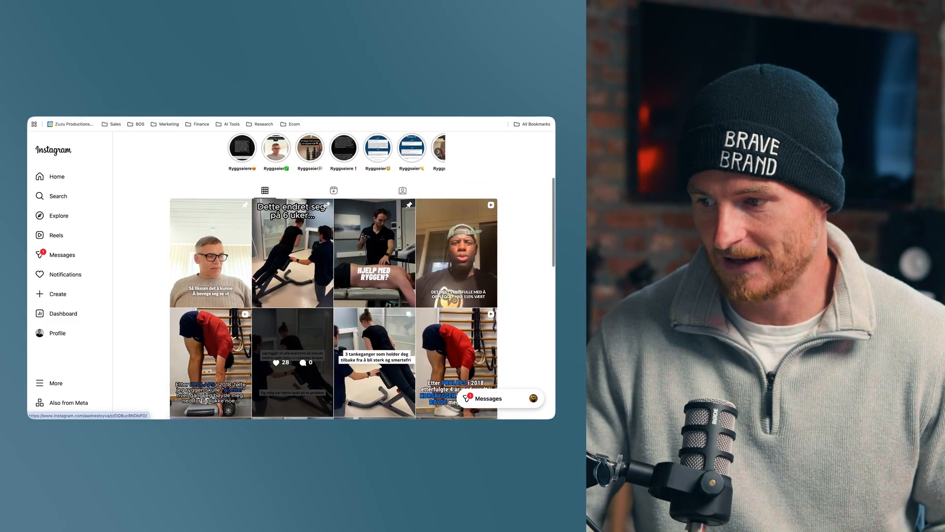
scroll(334, 195, up, 1)
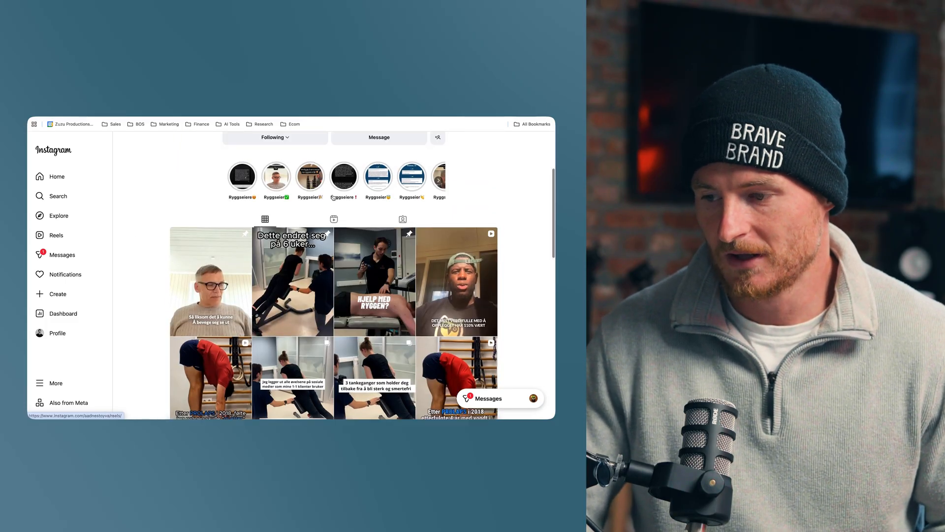
scroll(334, 195, up, 2)
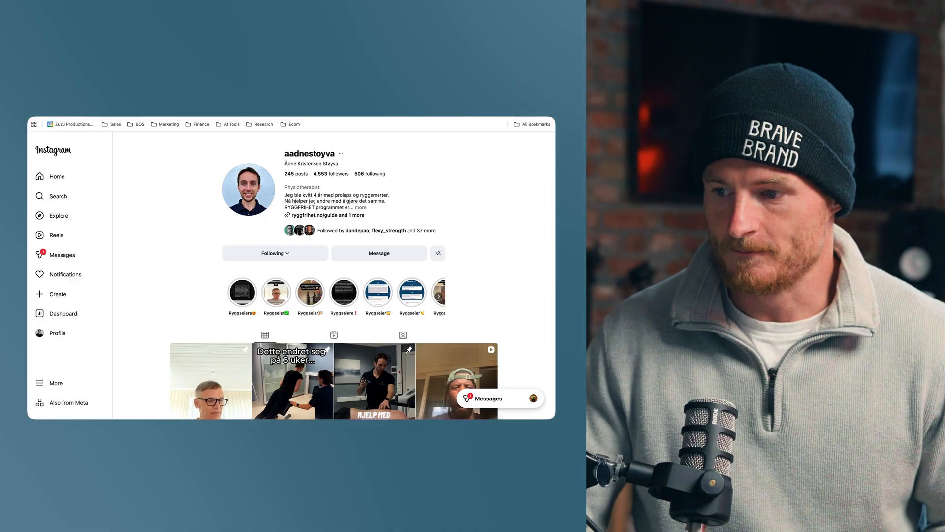